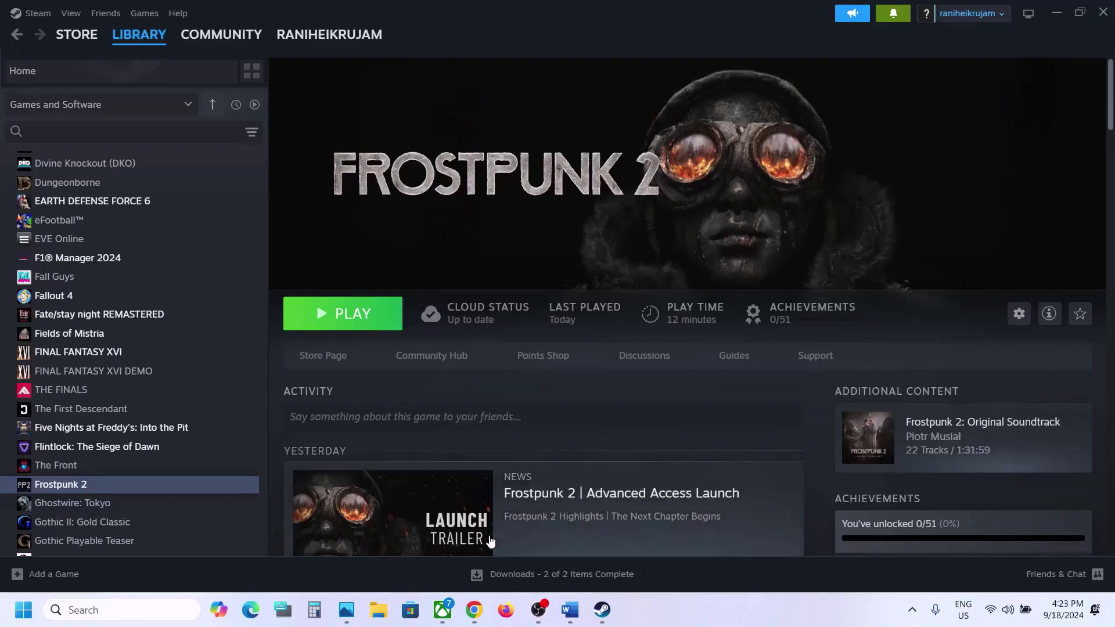
Bring the Xbox app's Frostpunk 2 page forward, then the Word notes showing Step 1
left_click(443, 614)
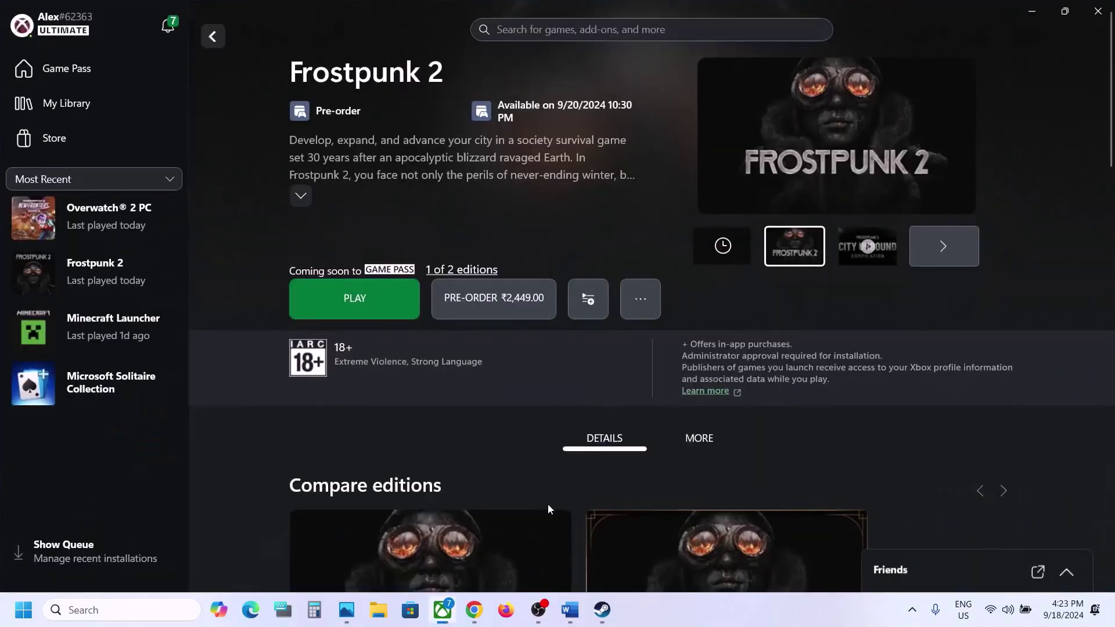
left_click(569, 610)
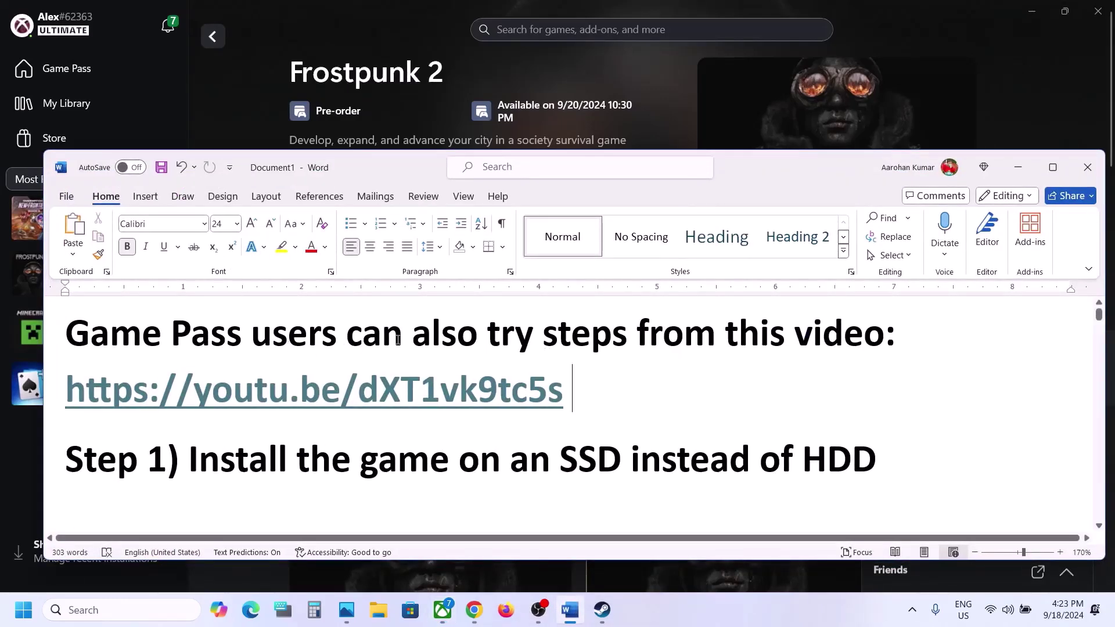
Open the Frostpunk 2 Game Pass fix video link from the notes in Chrome, then minimize Chrome
left_click_drag(398, 339, 718, 339)
triple_click(203, 412)
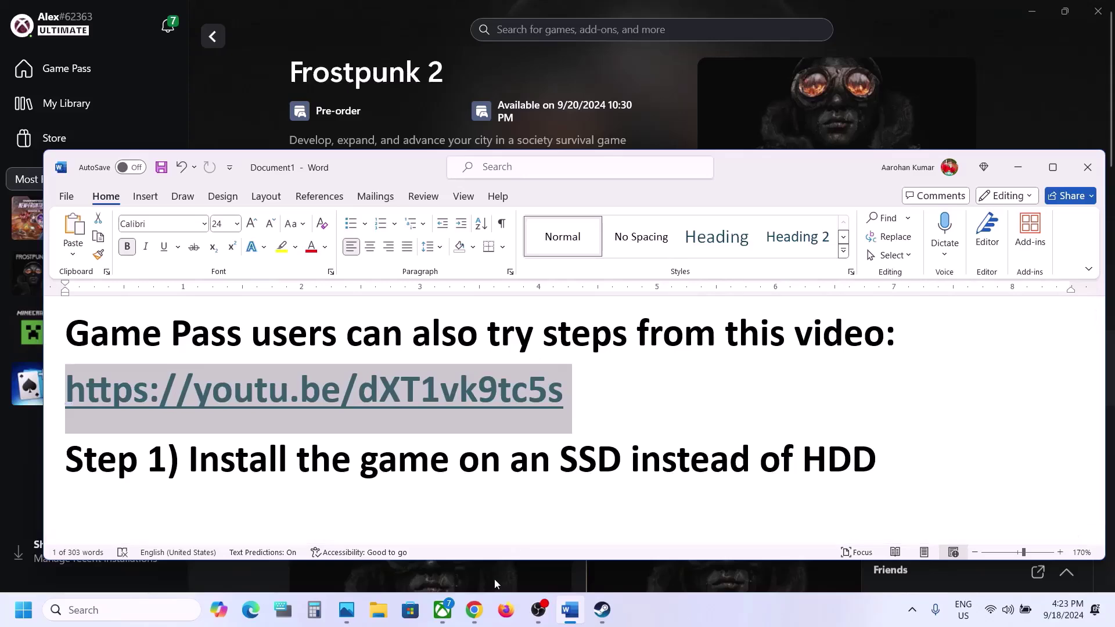
left_click(473, 610)
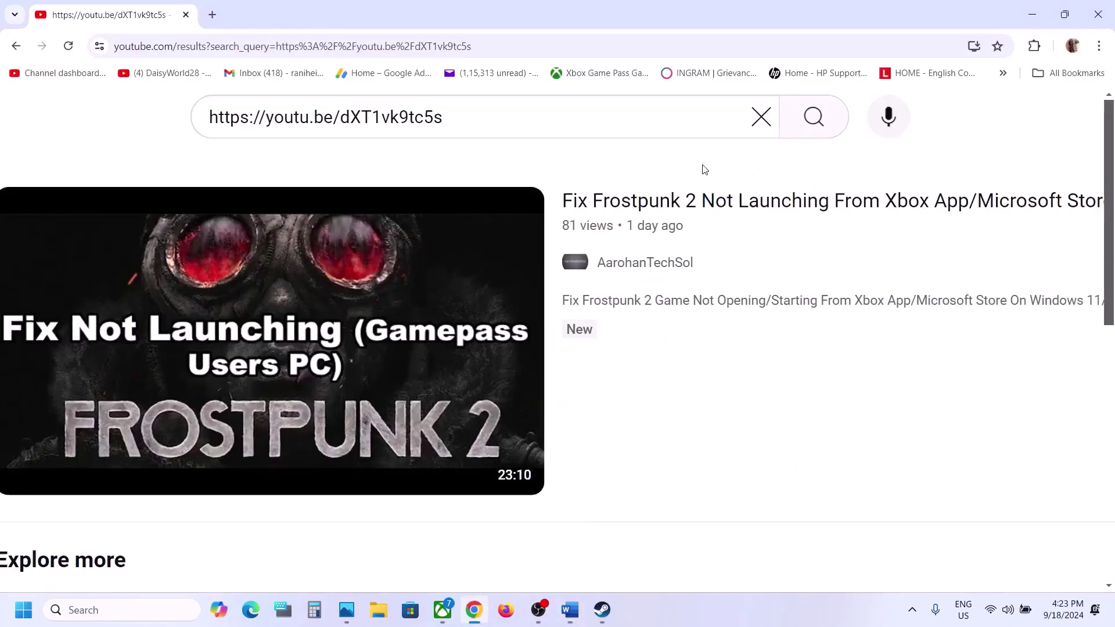
left_click(1031, 14)
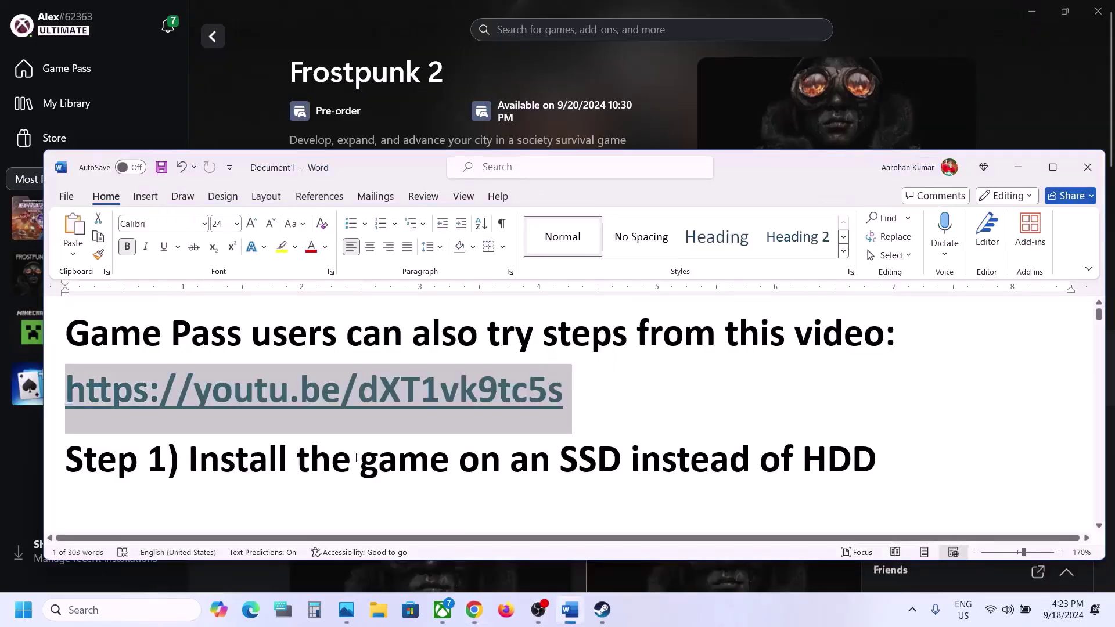
right_click(350, 461)
key("Escape")
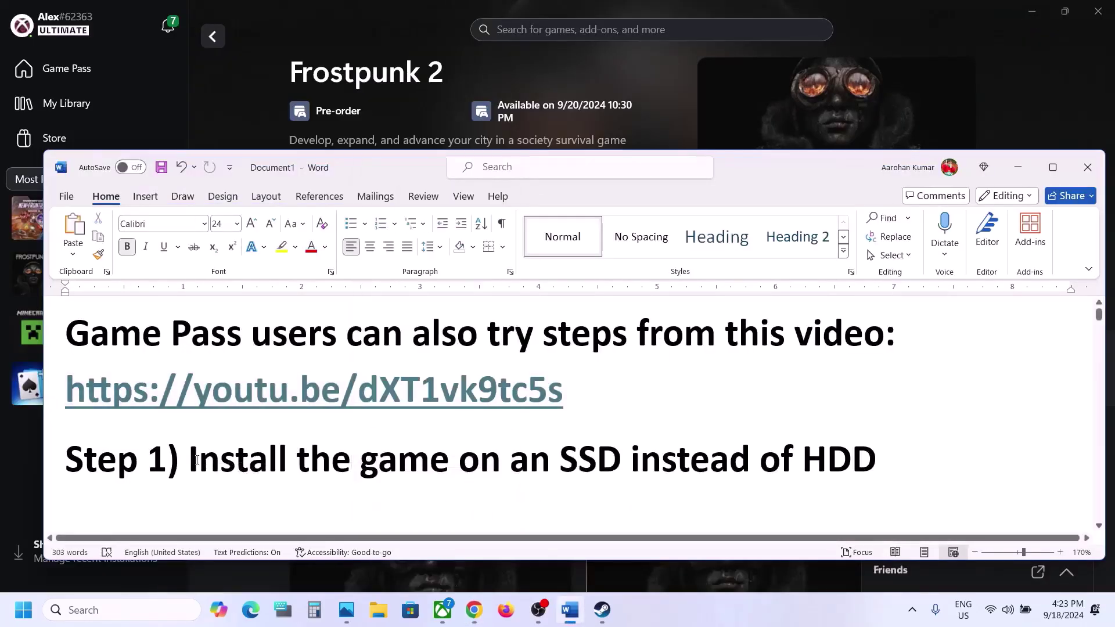
left_click_drag(197, 460, 910, 452)
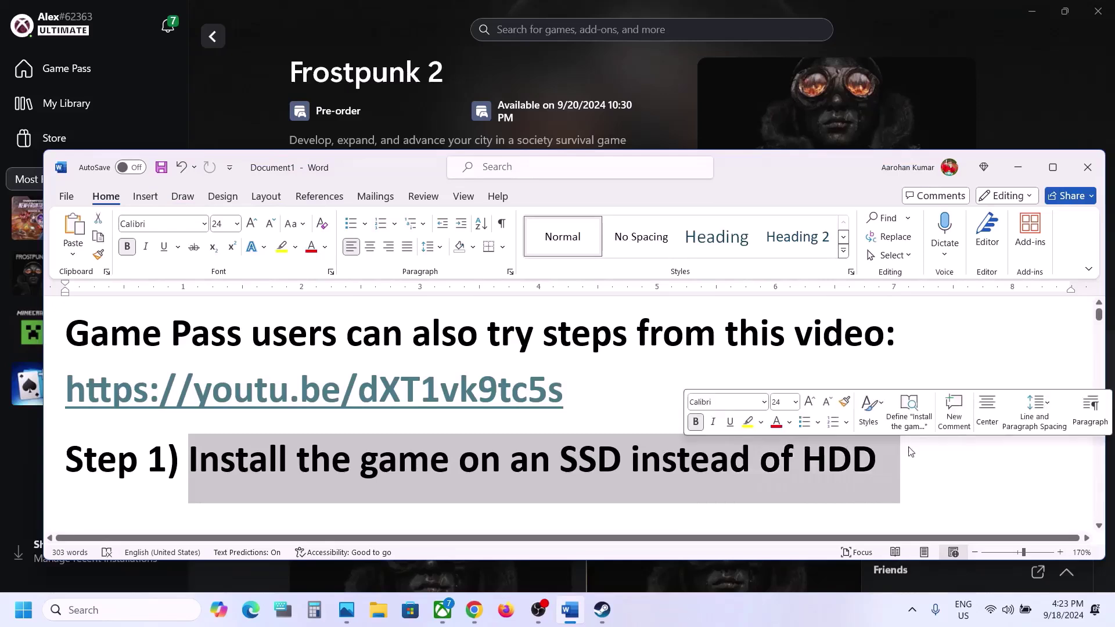
left_click(564, 482)
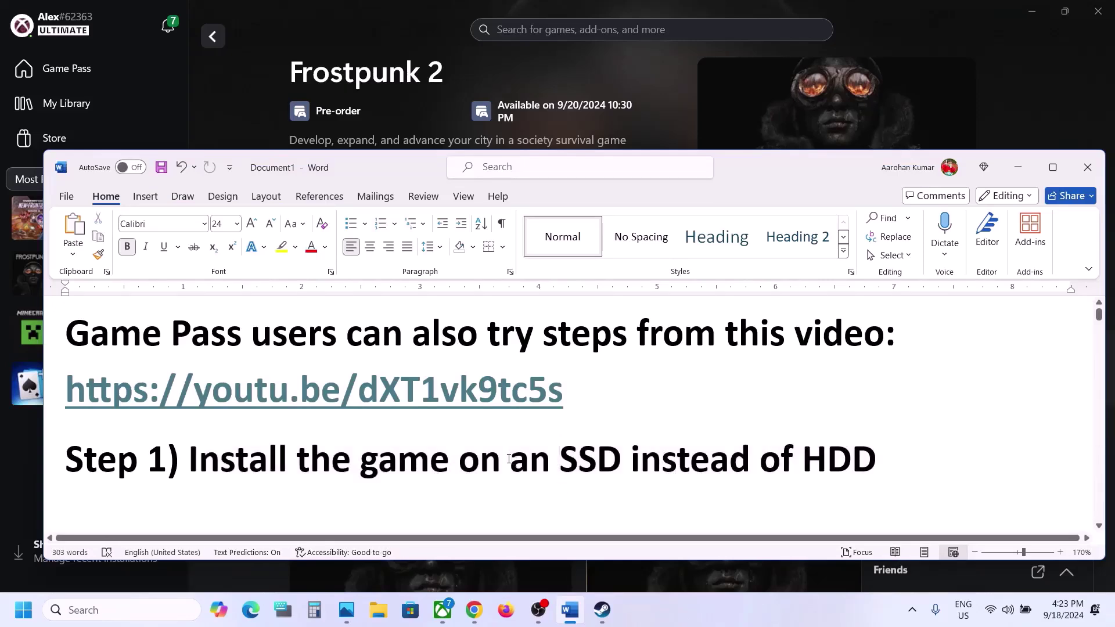
left_click_drag(553, 458, 601, 462)
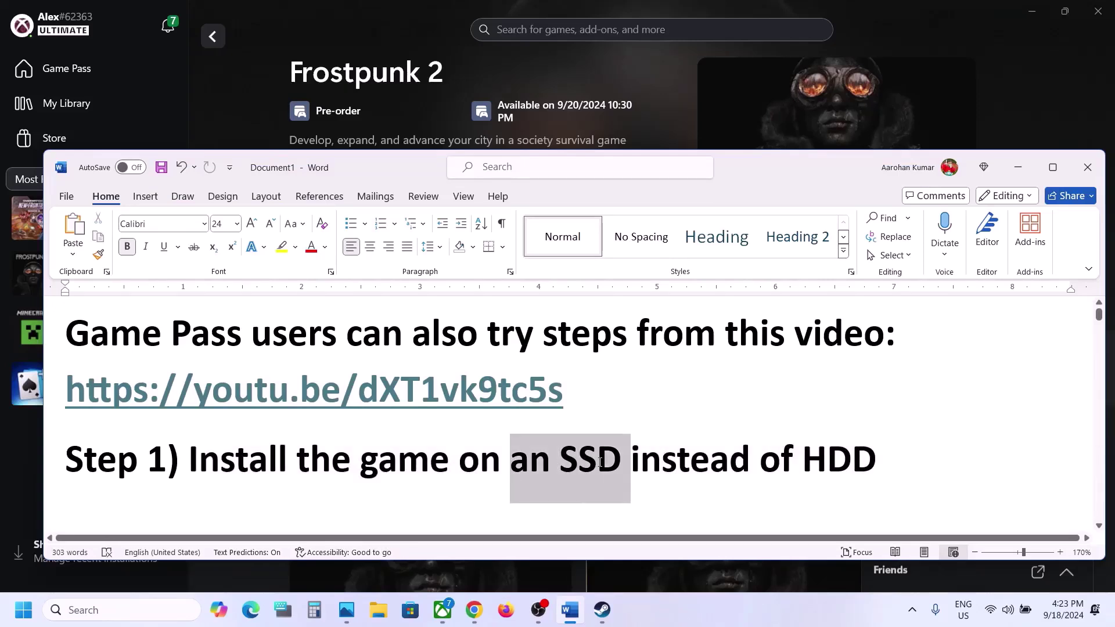
scroll(598, 461, "down", 3)
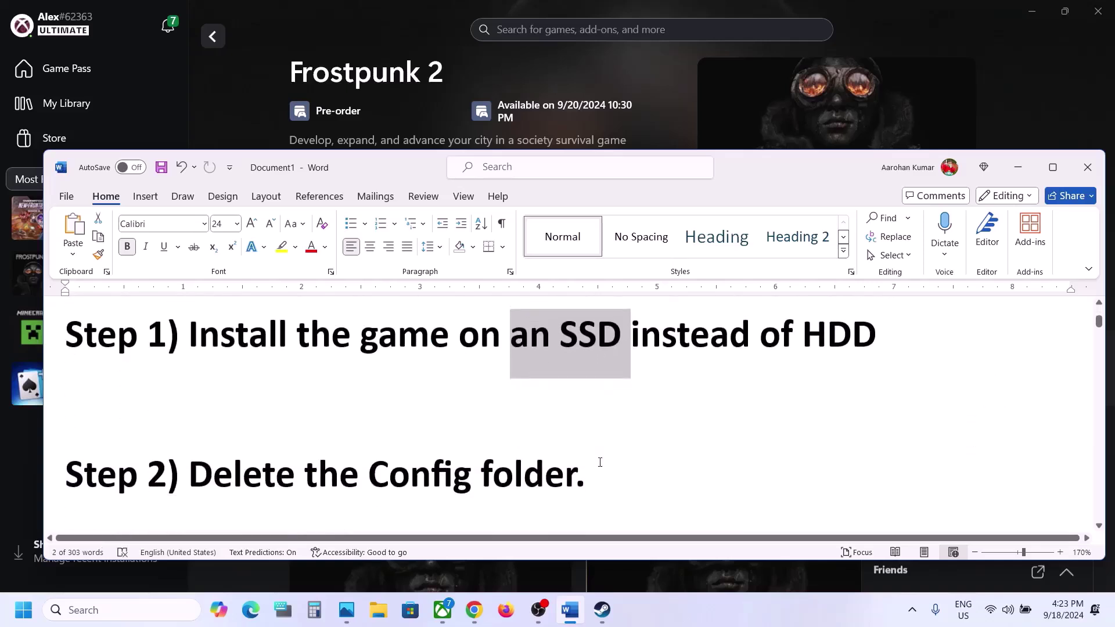
left_click_drag(220, 431, 589, 438)
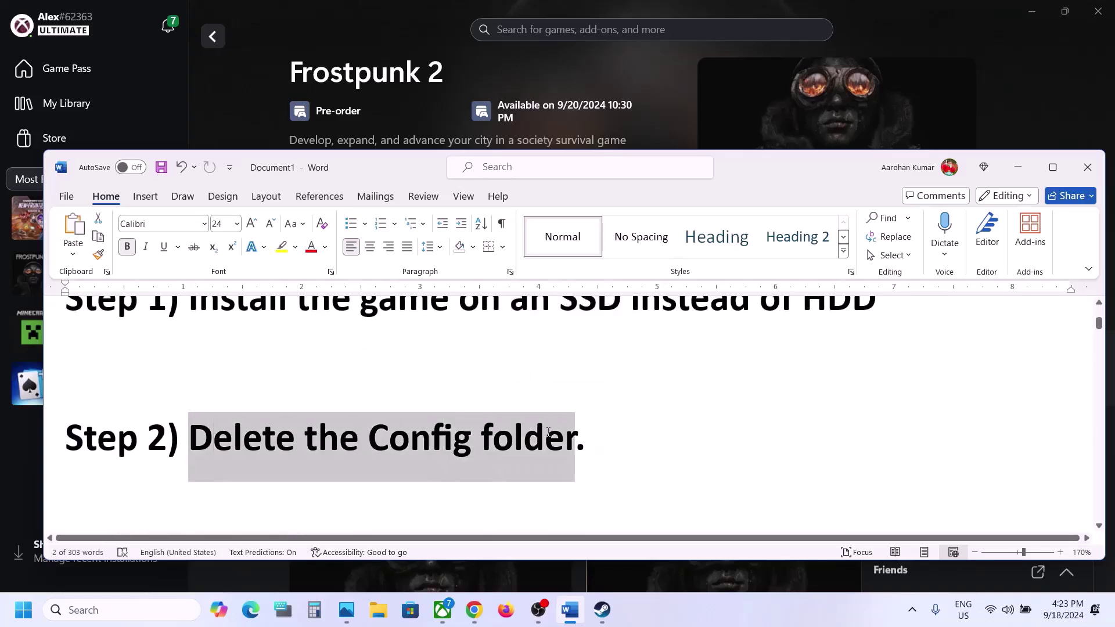
left_click(593, 438)
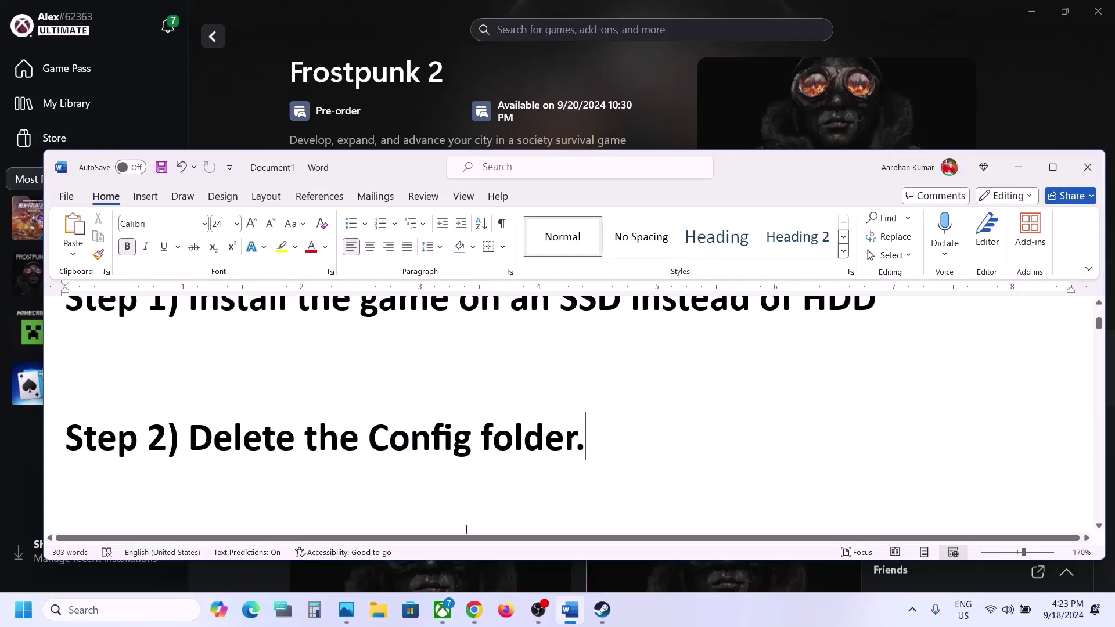
Open File Explorer maximized and go to OS (C:) > Users > the user's profile folder
left_click(410, 610)
left_click(379, 615)
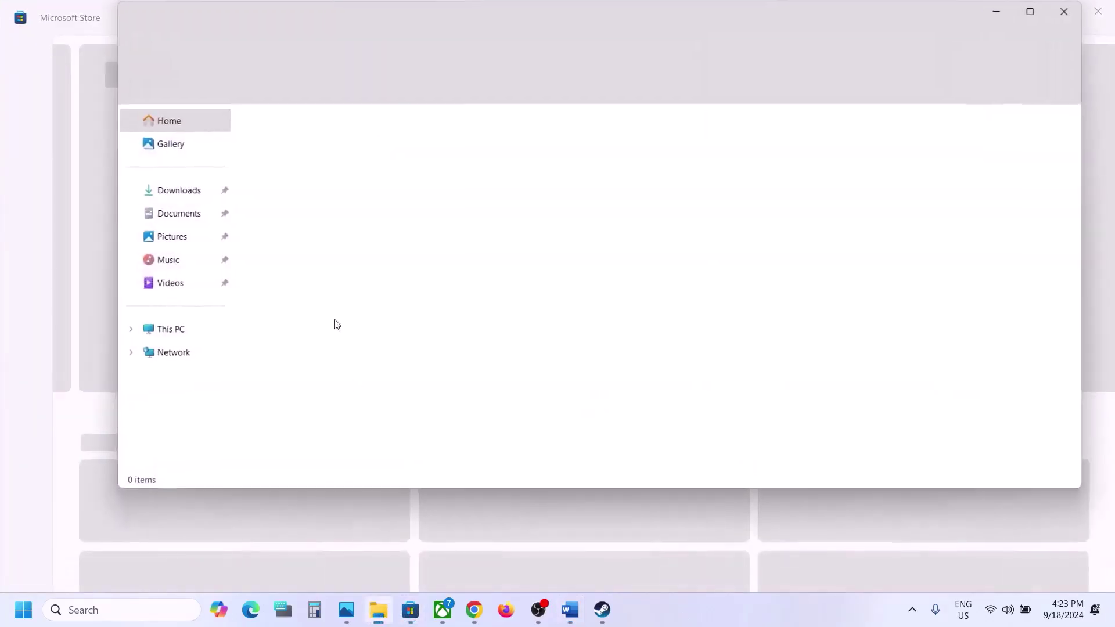
left_click(1034, 12)
left_click(84, 321)
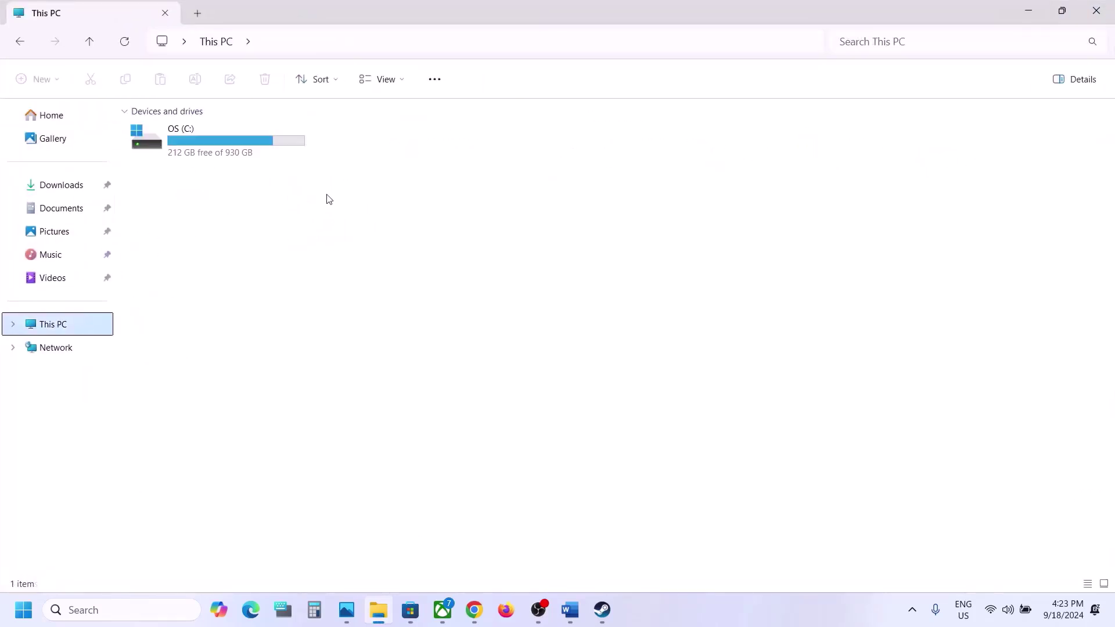
double_click(244, 153)
scroll(253, 371, "down", 1)
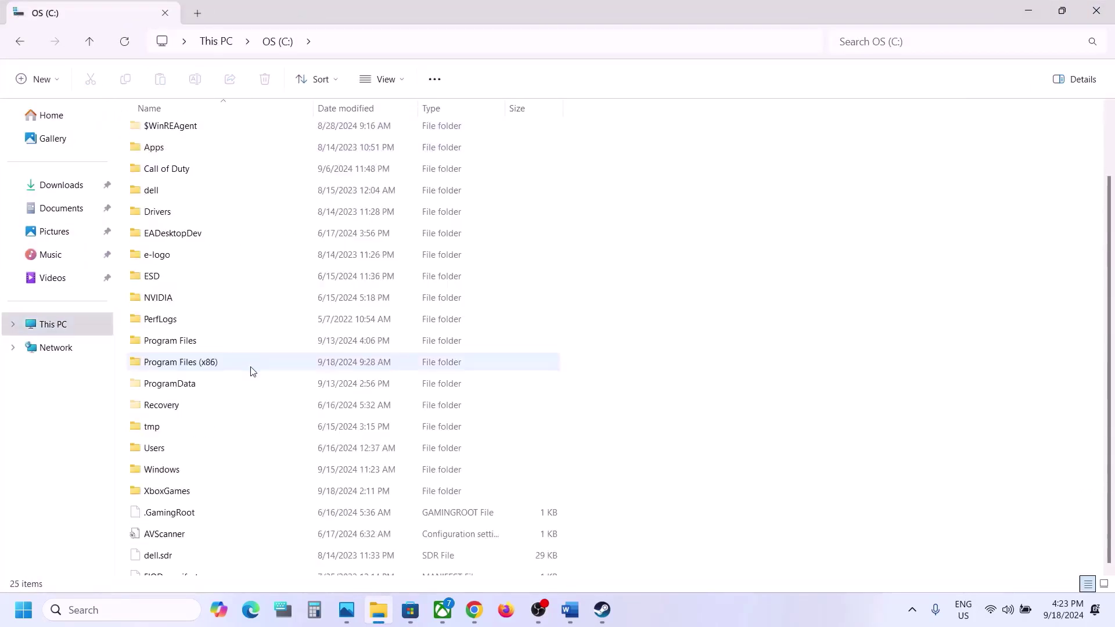
double_click(166, 439)
left_click(156, 133)
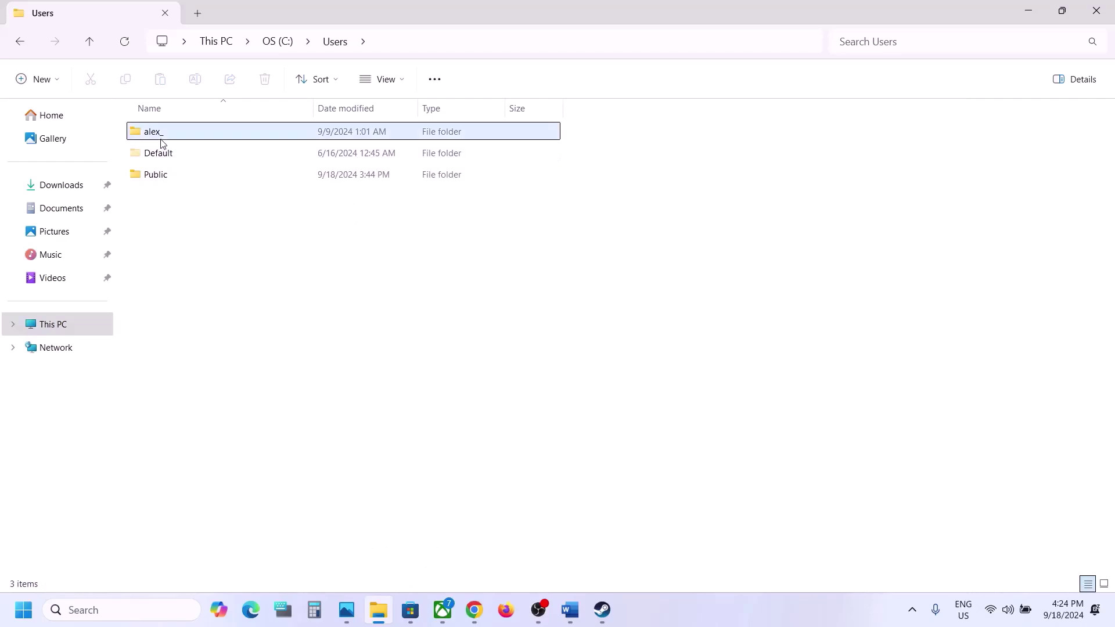
double_click(207, 128)
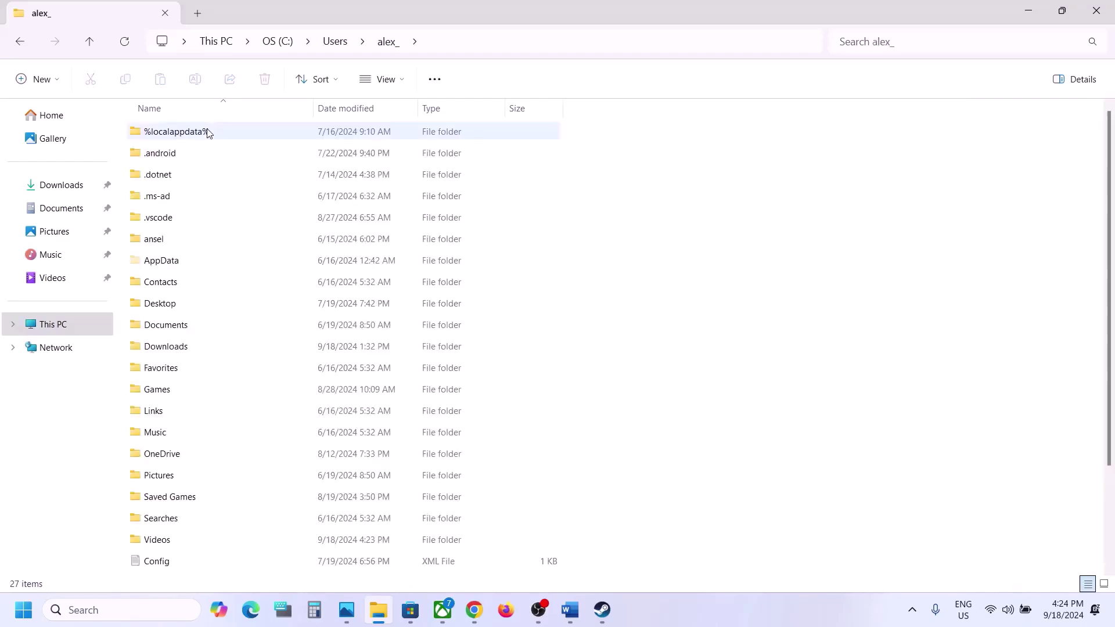
Confirm hidden items are shown and open the AppData folder
left_click(170, 261)
left_click(393, 85)
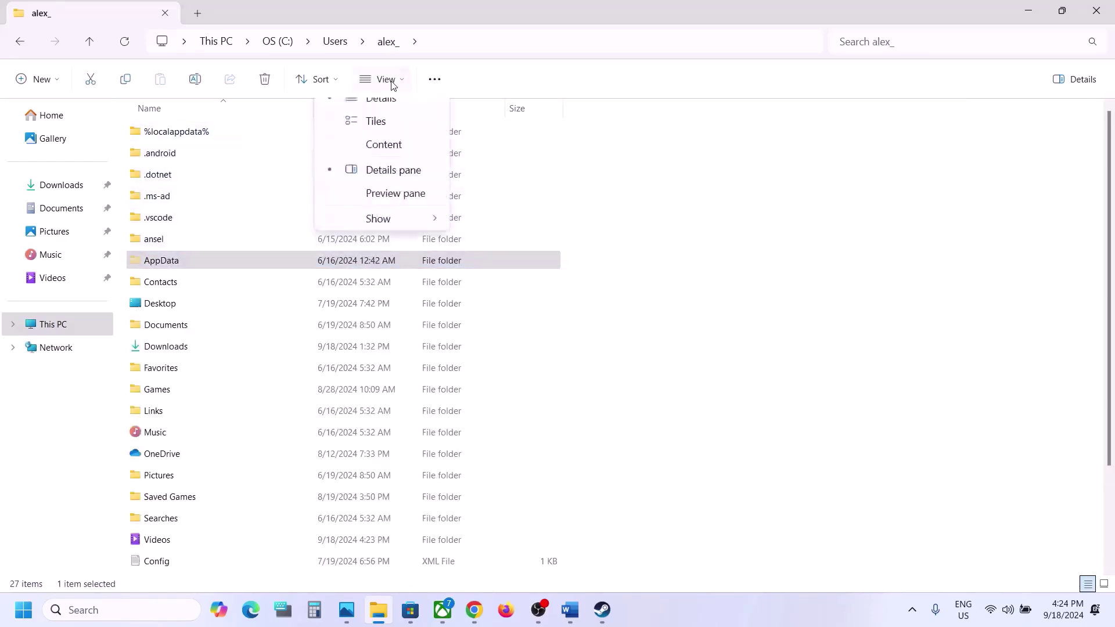
mouse_move(393, 349)
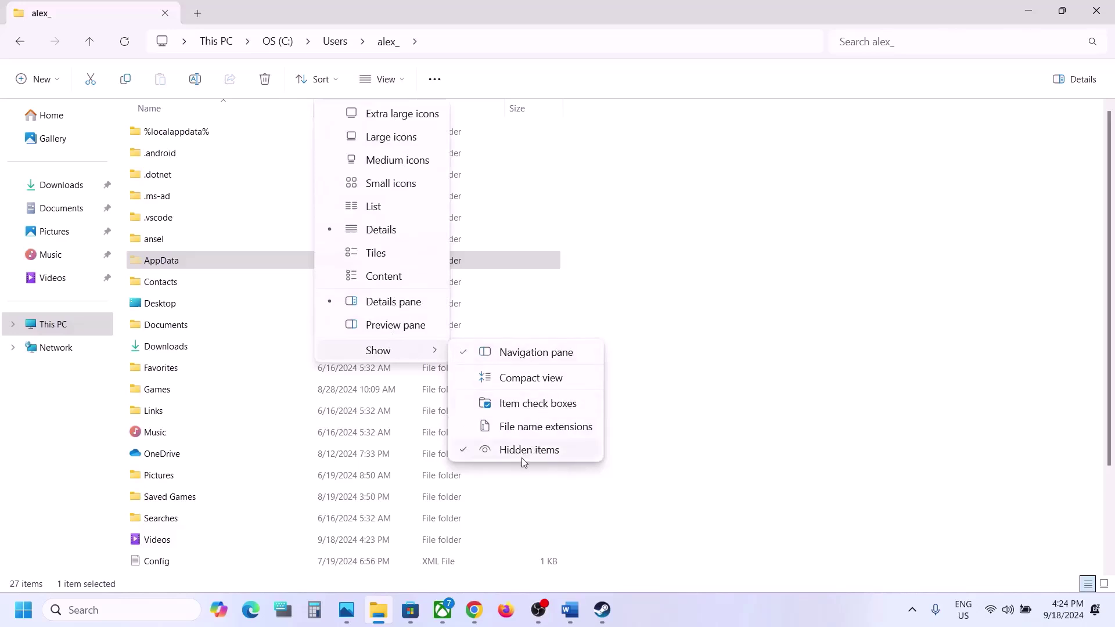
left_click(212, 263)
double_click(211, 261)
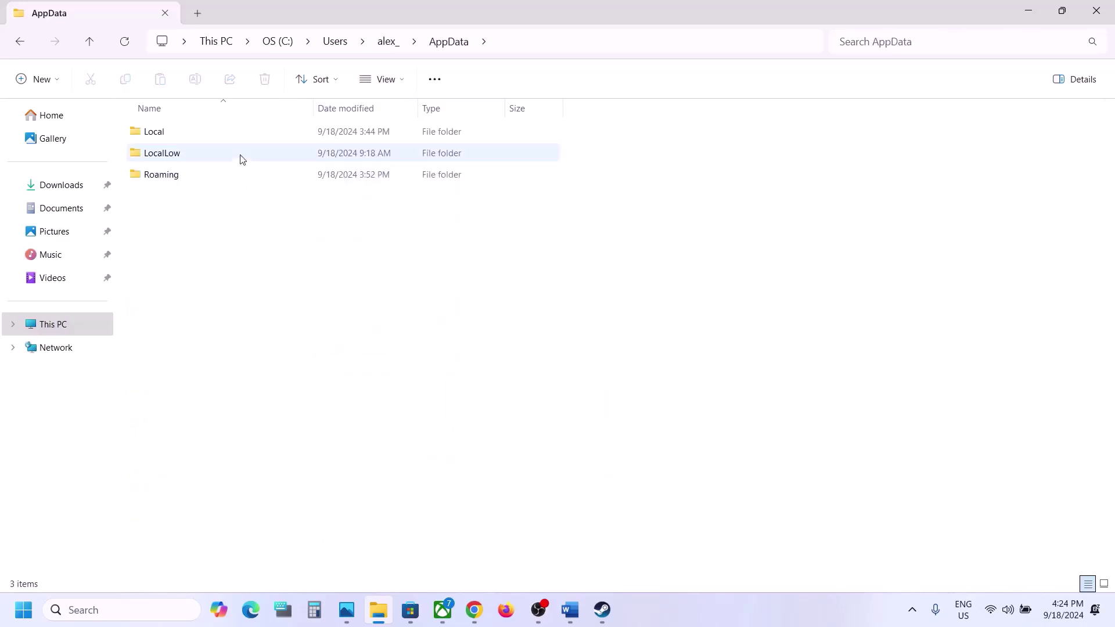
Open Local > 11bitstudios > Frostpunk2 > Steam > Saved
double_click(184, 138)
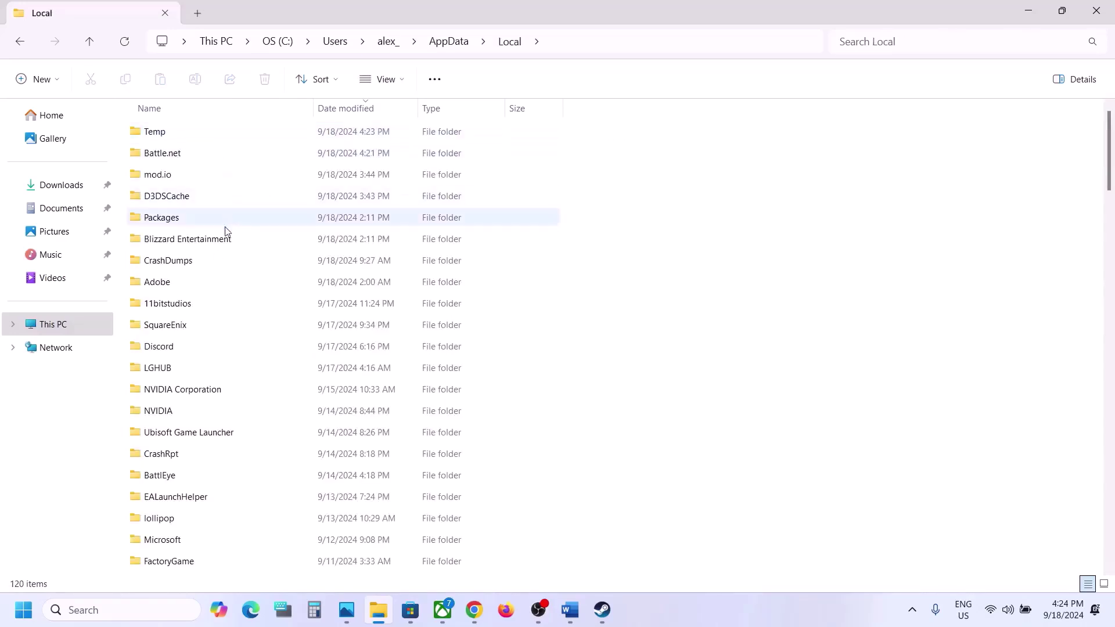
left_click(185, 306)
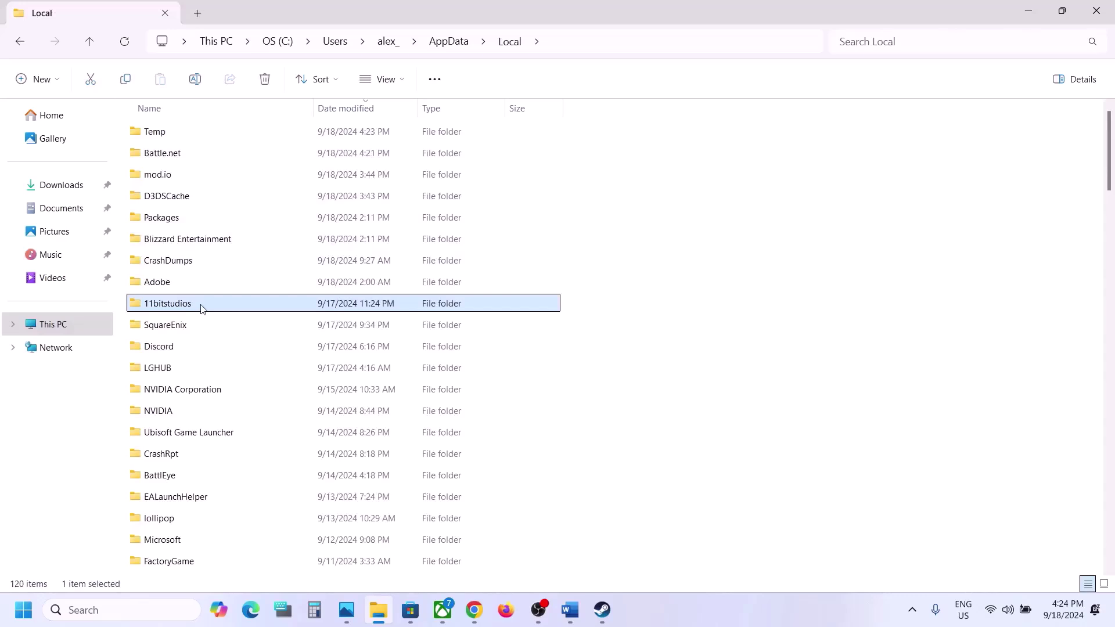
double_click(201, 309)
double_click(207, 137)
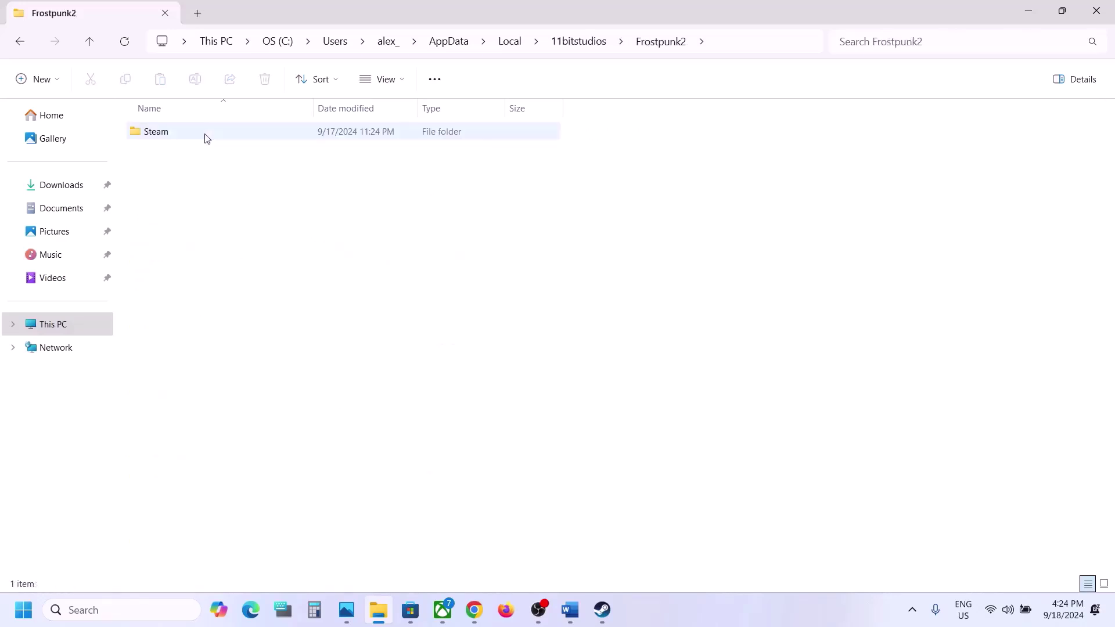
double_click(215, 137)
double_click(216, 137)
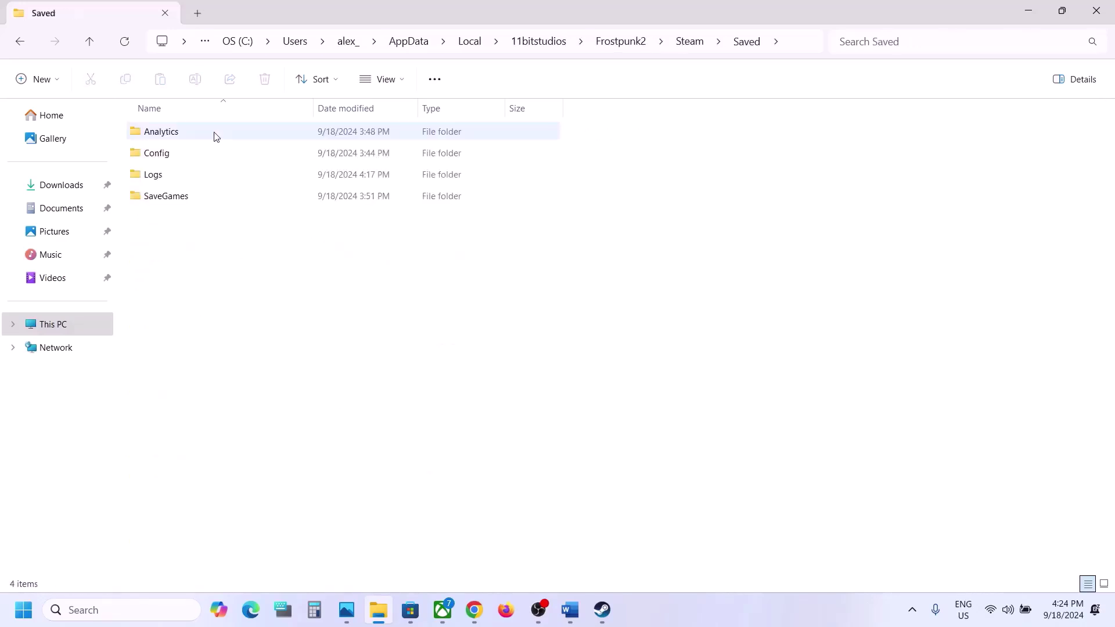
Delete the Config folder from Frostpunk2's Saved folder
left_click(172, 158)
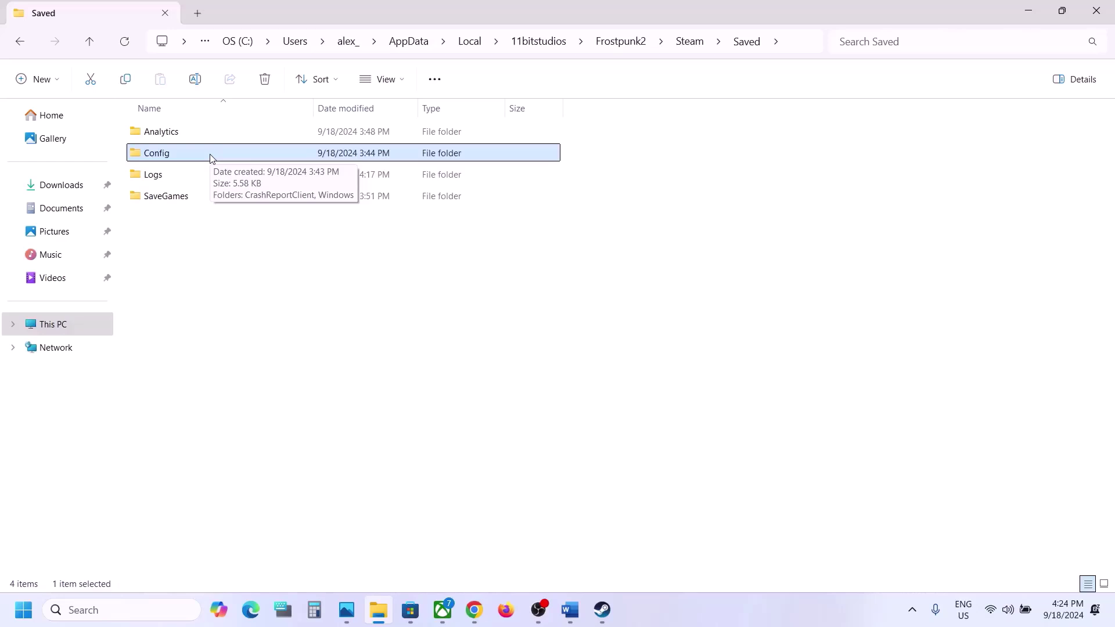
right_click(199, 158)
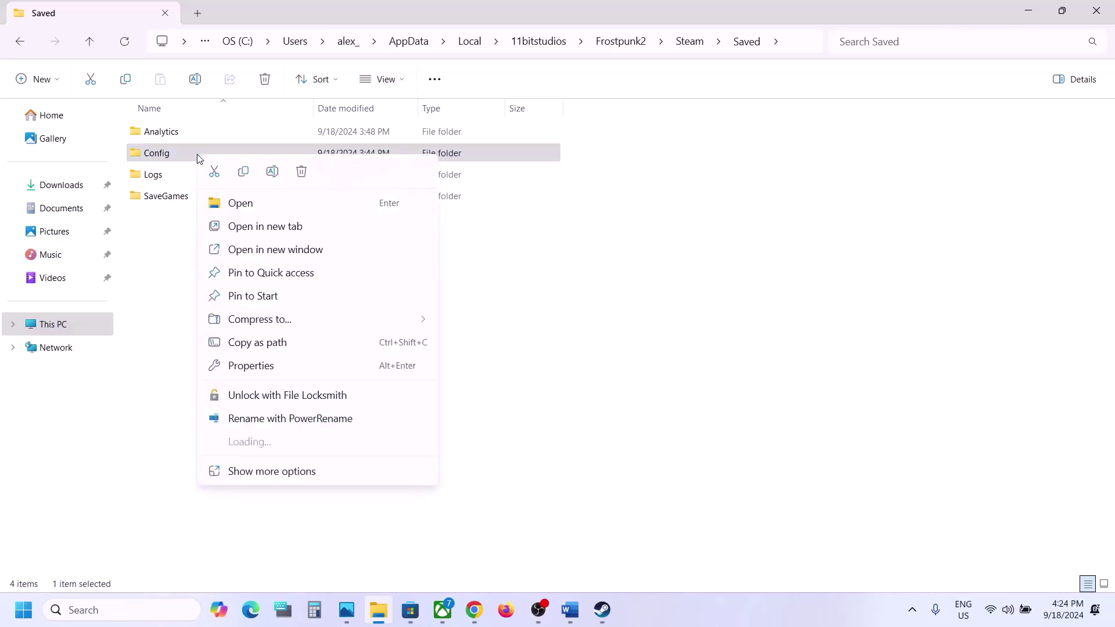
left_click(302, 172)
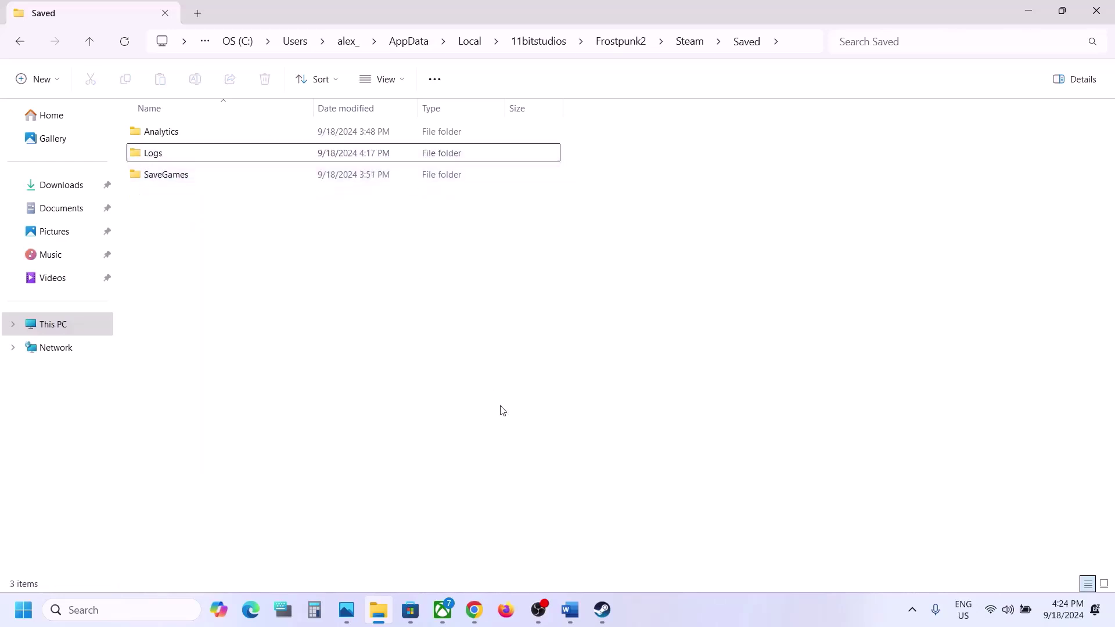
Review Step 3 in the Word notes and return to Steam's Frostpunk 2 library page
left_click(604, 611)
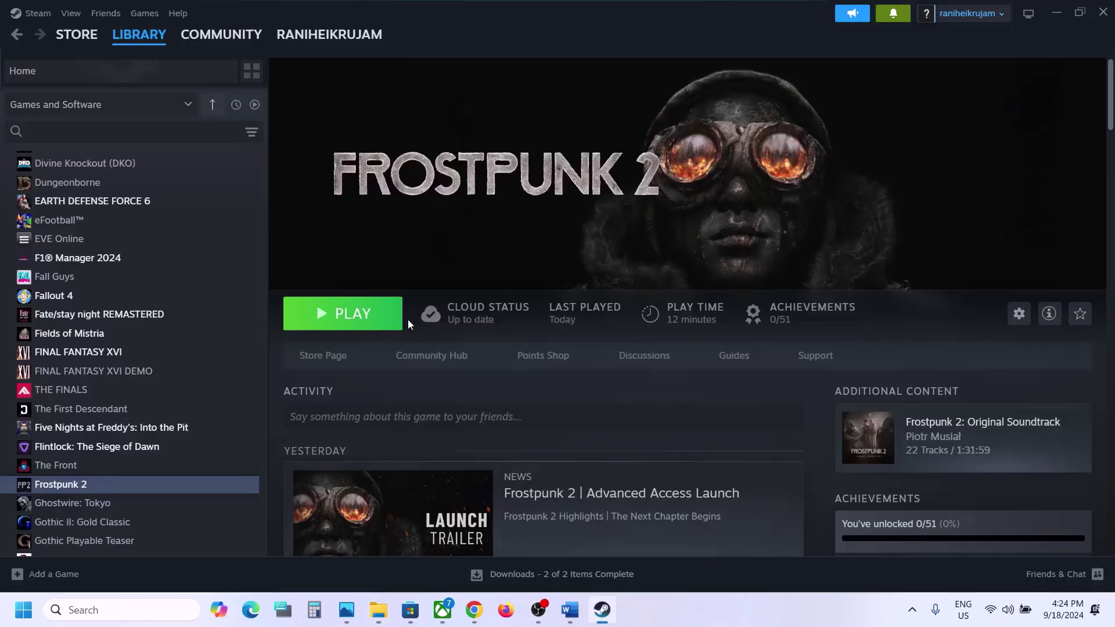
left_click(570, 610)
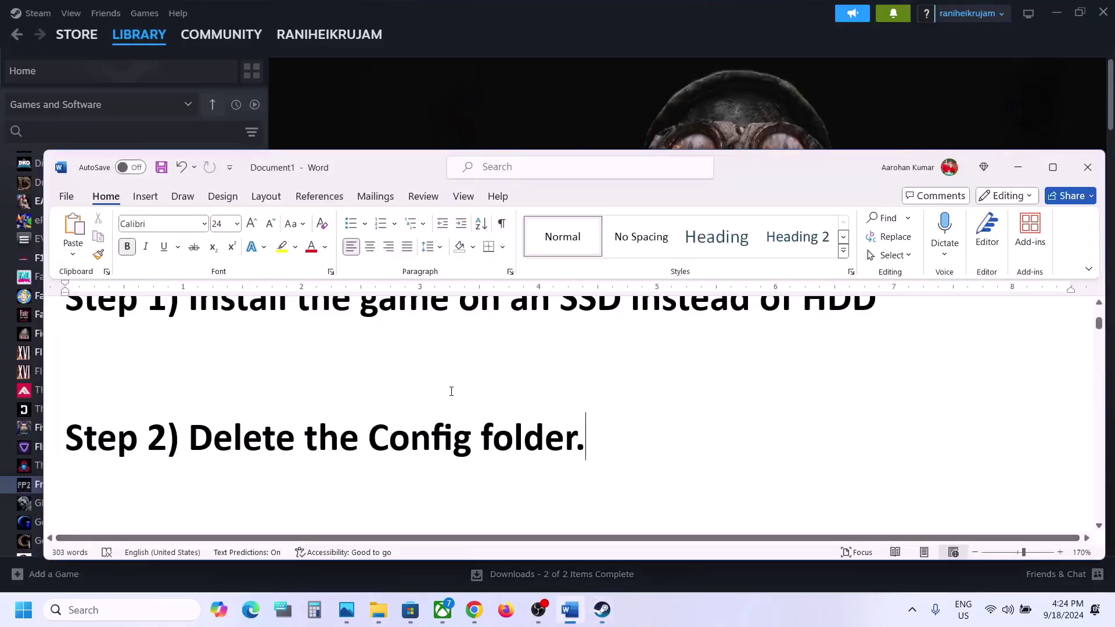
scroll(451, 391, "down", 2)
scroll(451, 391, "down", 1)
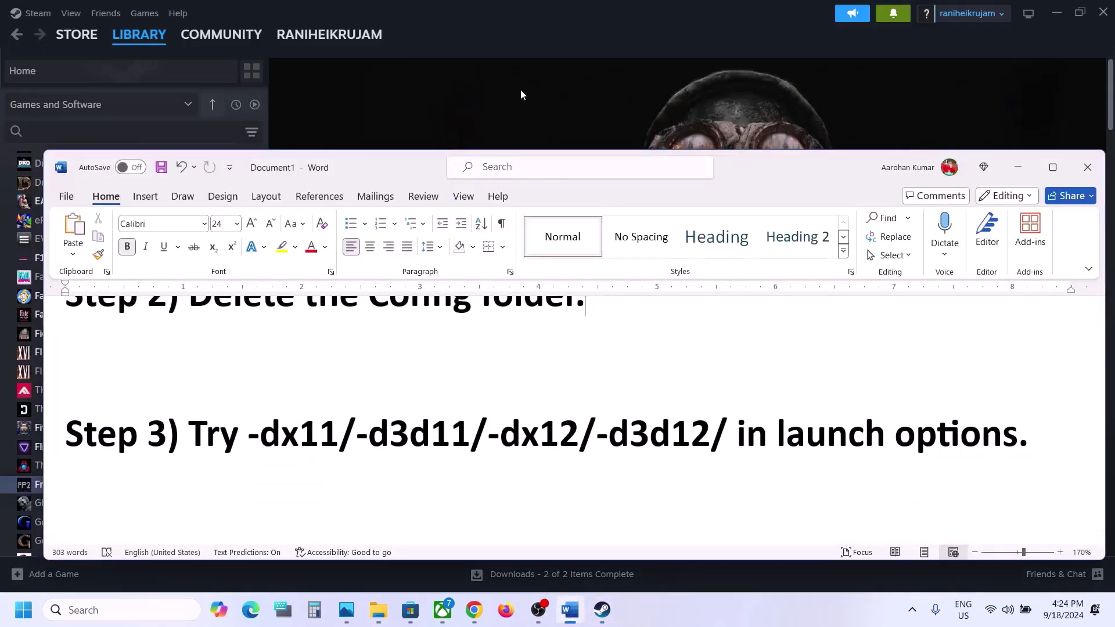
left_click(520, 89)
Set Frostpunk 2's Steam launch option to -dx11 and close Properties
right_click(108, 482)
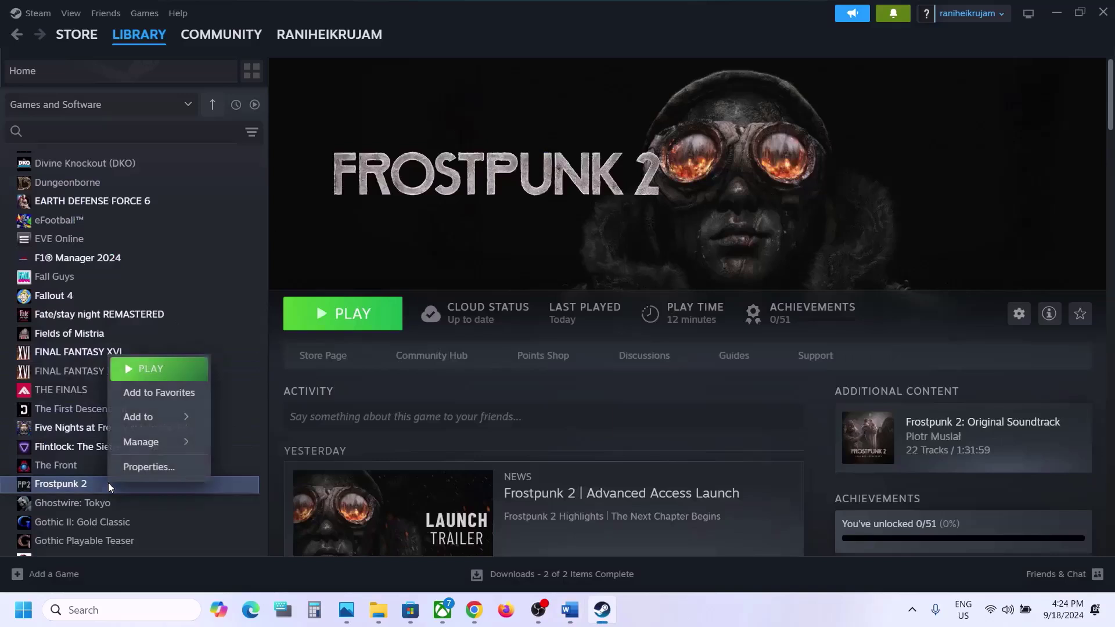
left_click(149, 466)
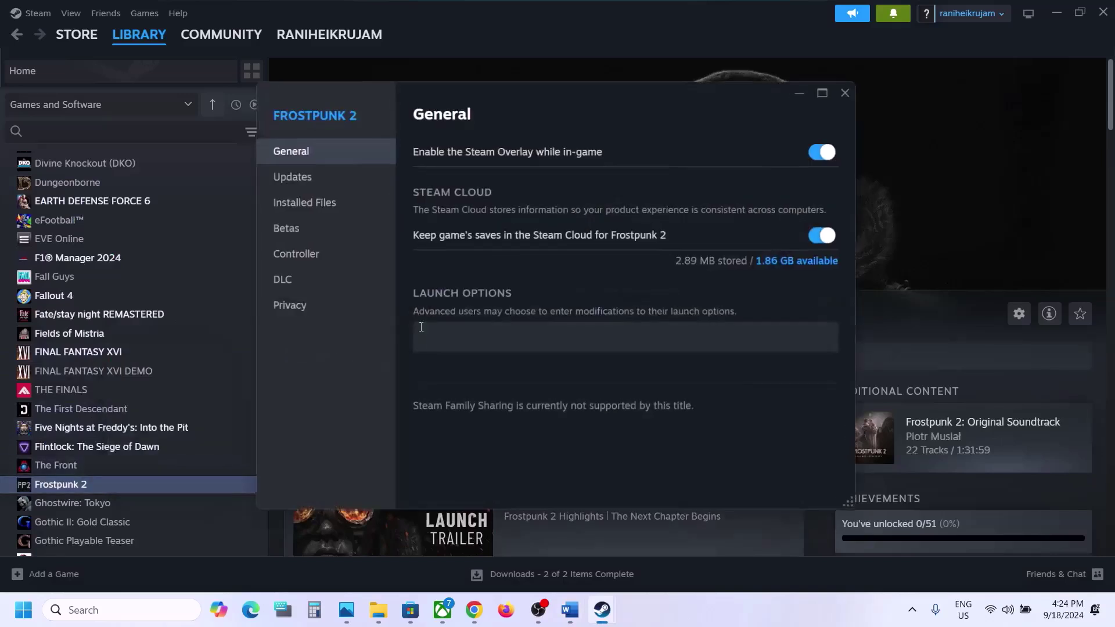
left_click(453, 337)
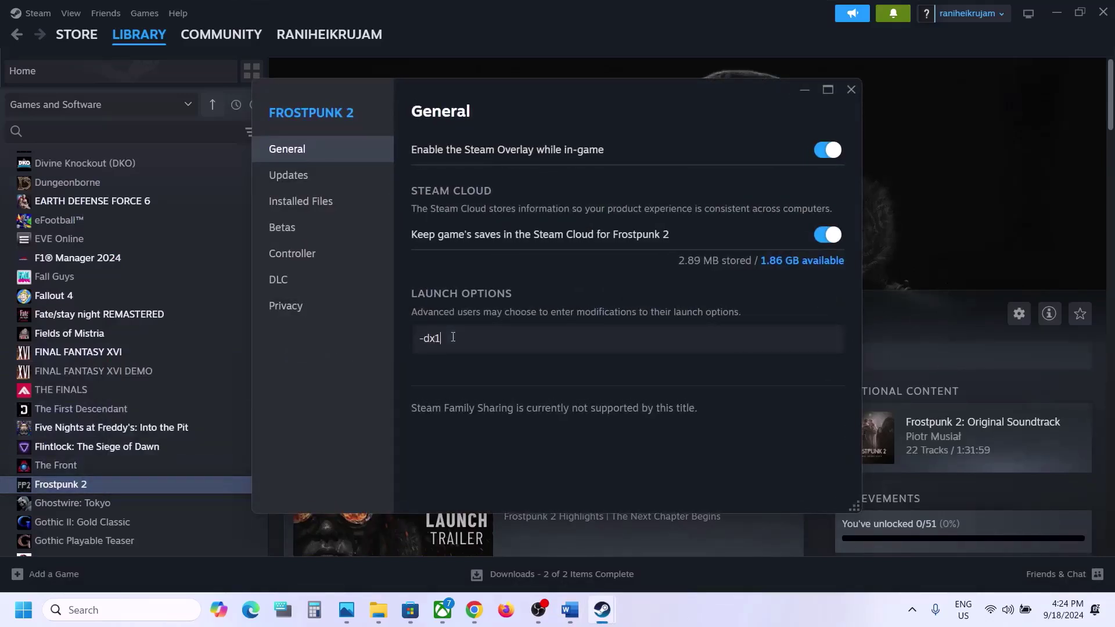
left_click(849, 94)
Reopen Properties and replace the launch option with -d3d11, then -dx12
right_click(156, 483)
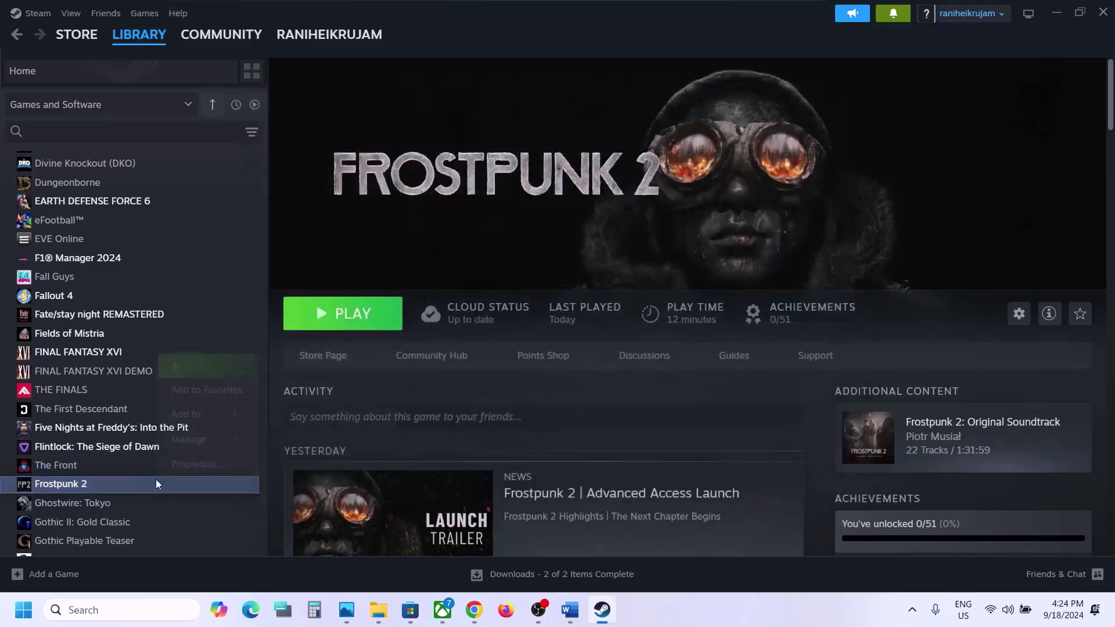
left_click(197, 464)
left_click(469, 331)
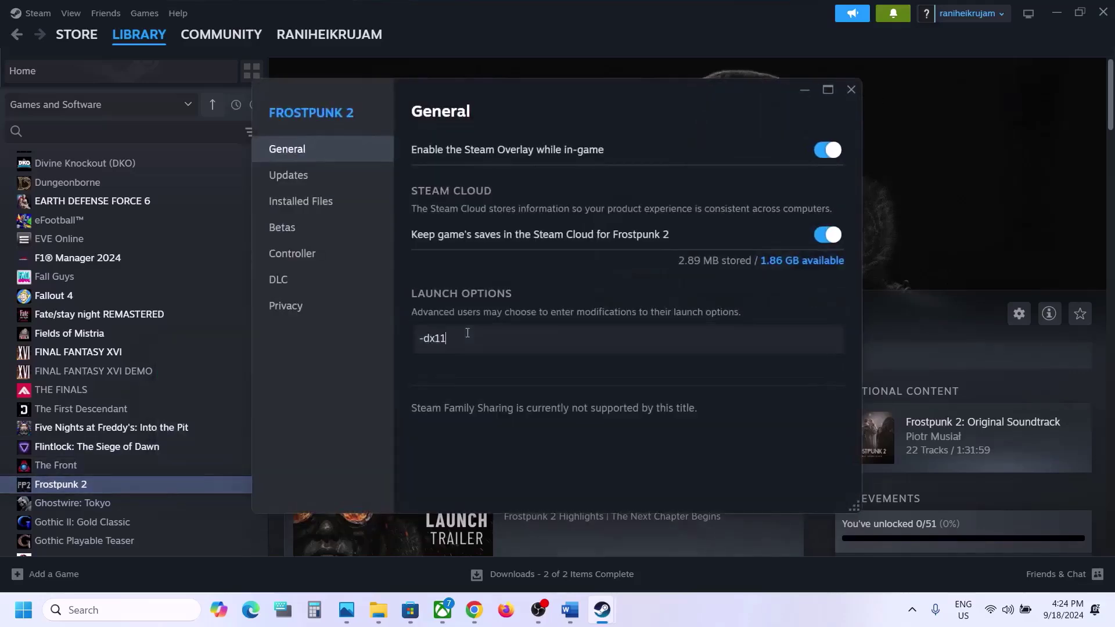
key("ctrl+a")
type("-d3d11")
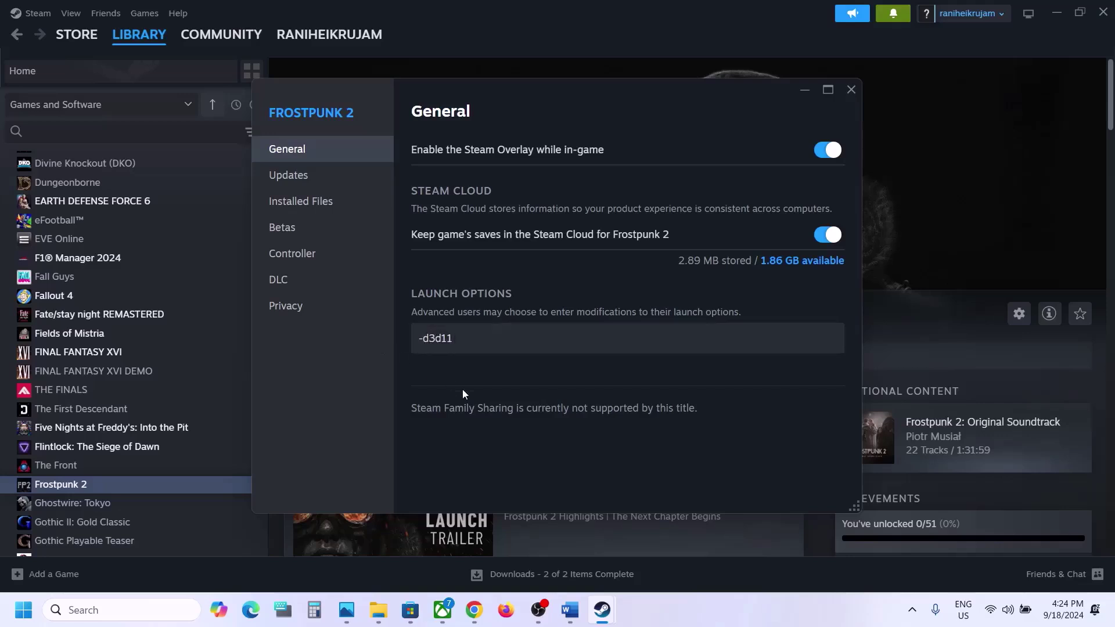
left_click_drag(484, 345, 414, 340)
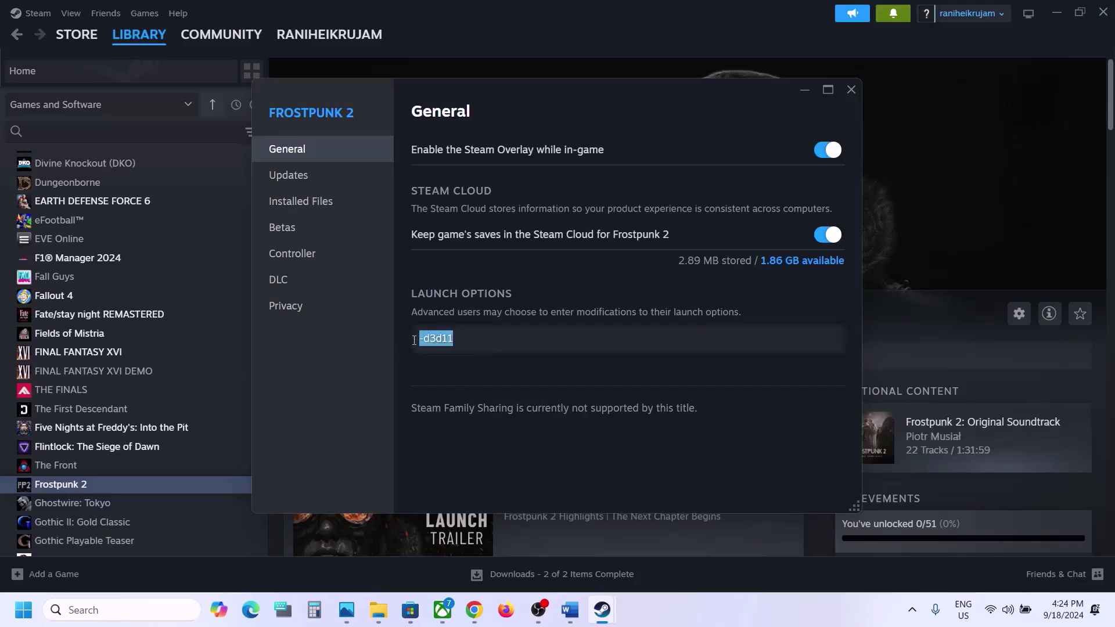
type("-")
Change the launch option to -d3d12, then clear the field entirely
key("ctrl+a")
type("-d3d12")
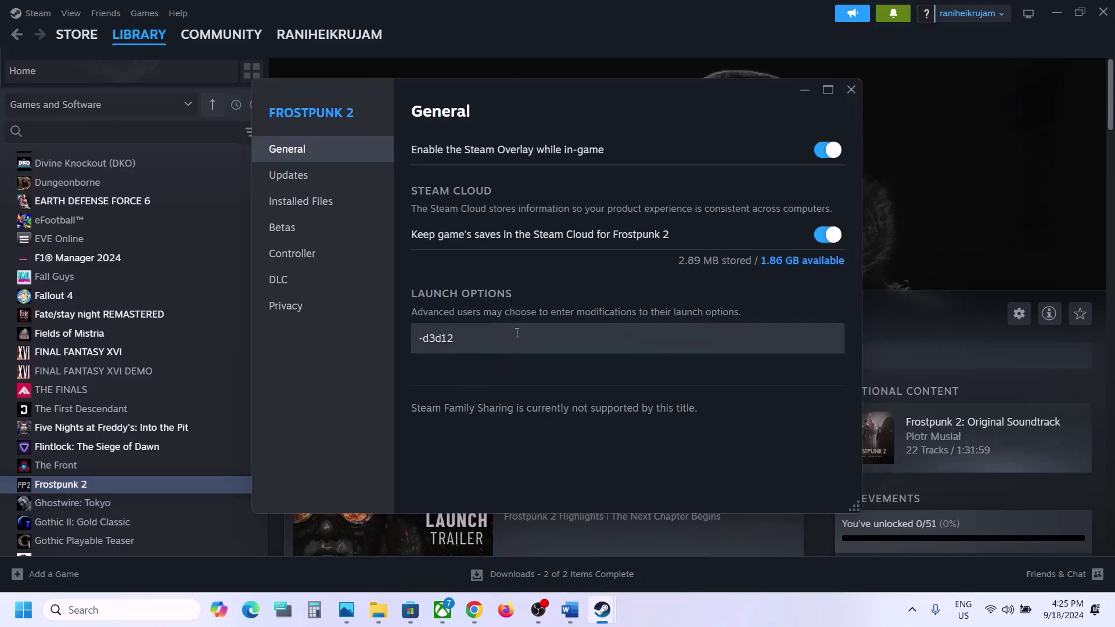
left_click_drag(486, 330, 394, 328)
key("BackSpace")
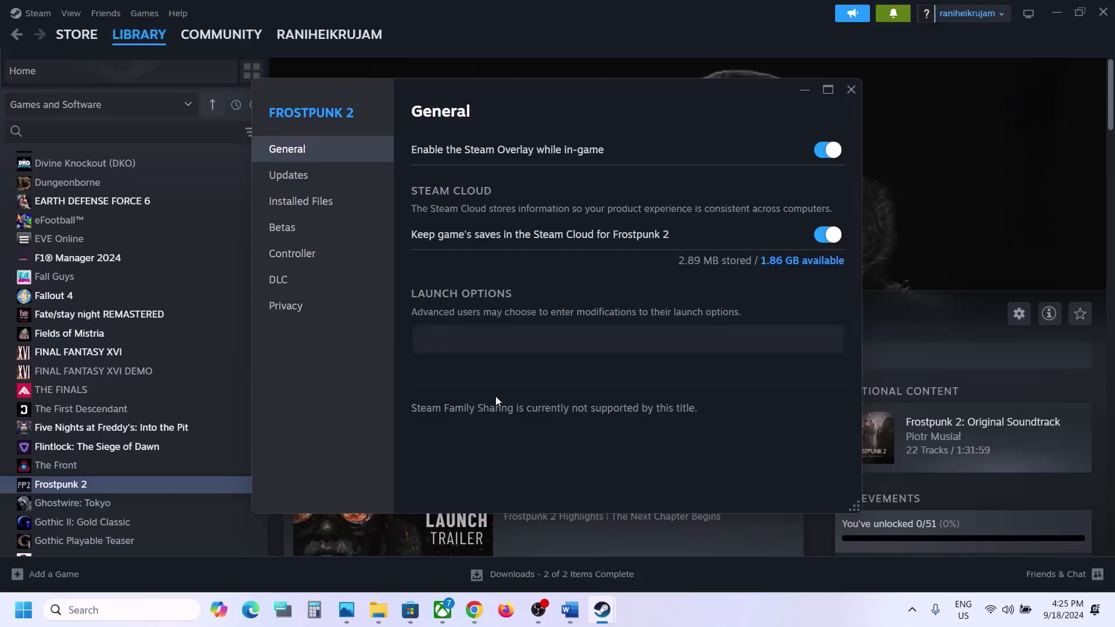
Close Frostpunk 2's Properties, then show Step 4's clean-installation note in maximized Word
left_click(851, 89)
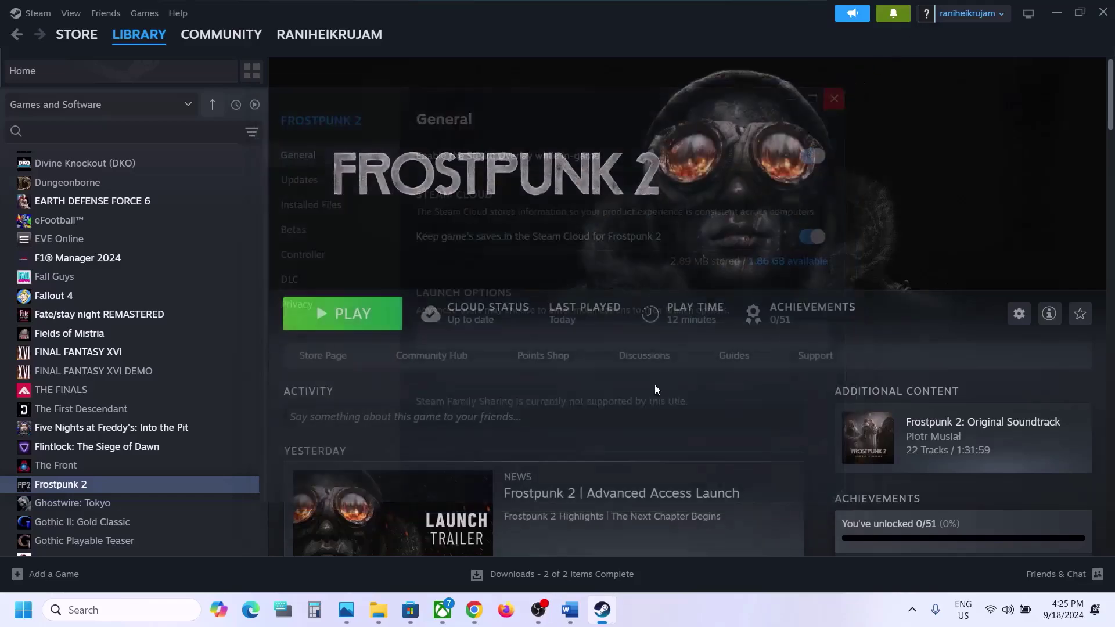
left_click(570, 610)
scroll(475, 414, "down", 3)
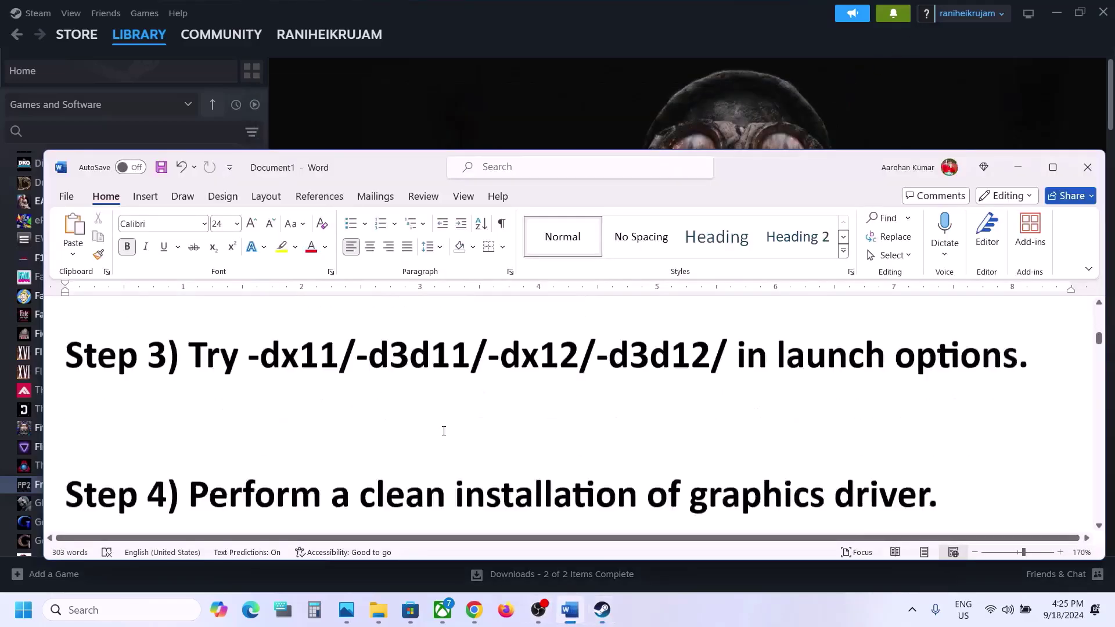
left_click_drag(330, 400, 831, 406)
left_click(1053, 167)
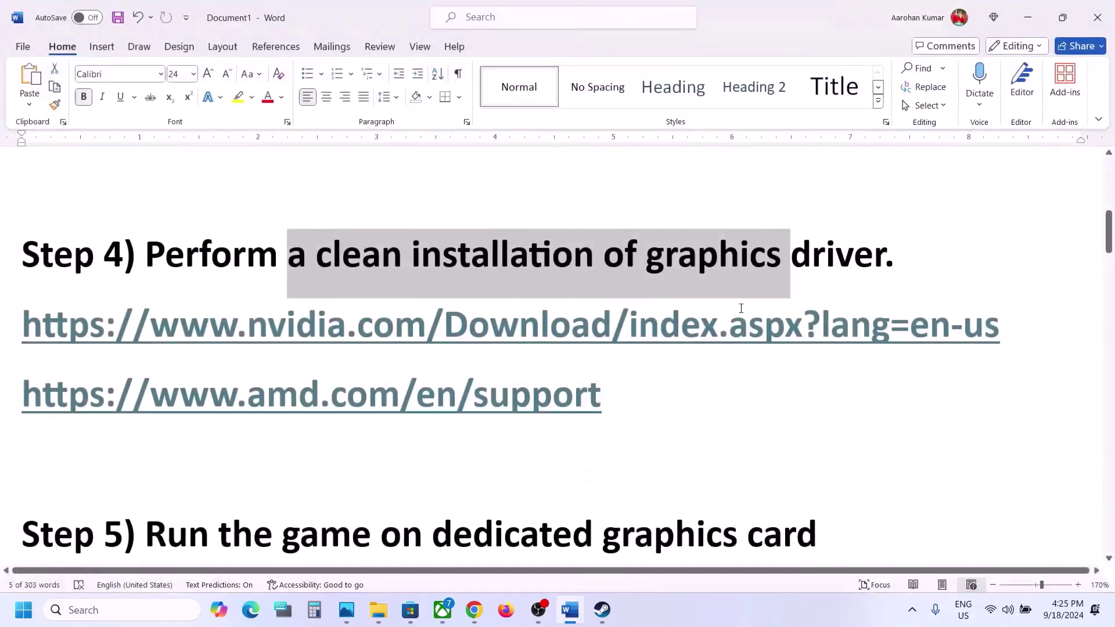
Highlight Step 4's NVIDIA driver and AMD support links
left_click_drag(284, 320, 638, 325)
left_click_drag(160, 407, 530, 402)
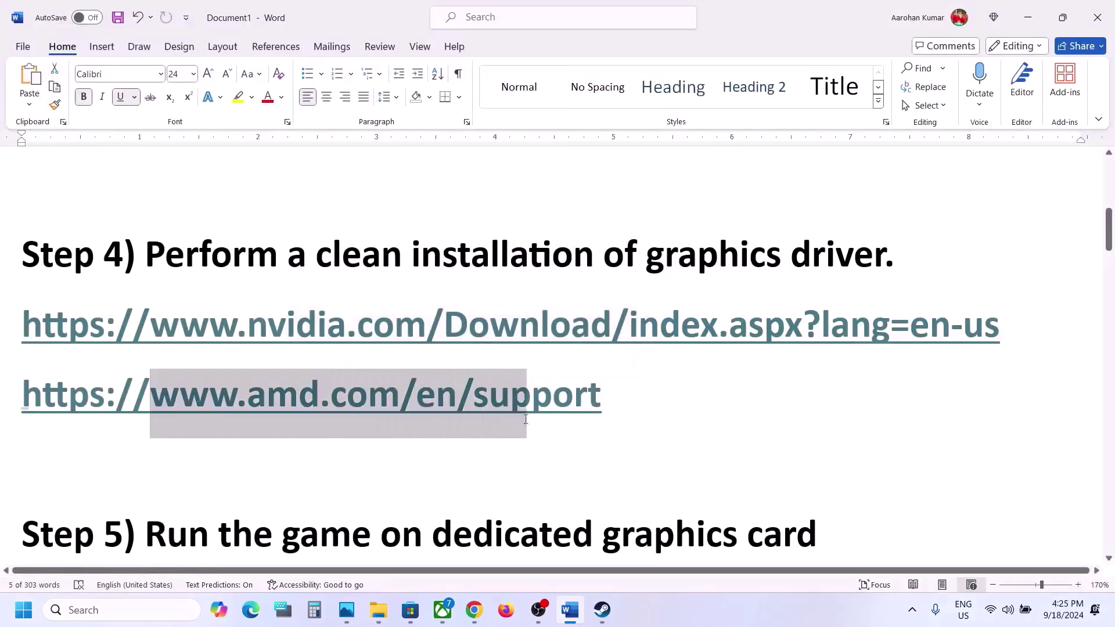
left_click_drag(272, 330, 654, 329)
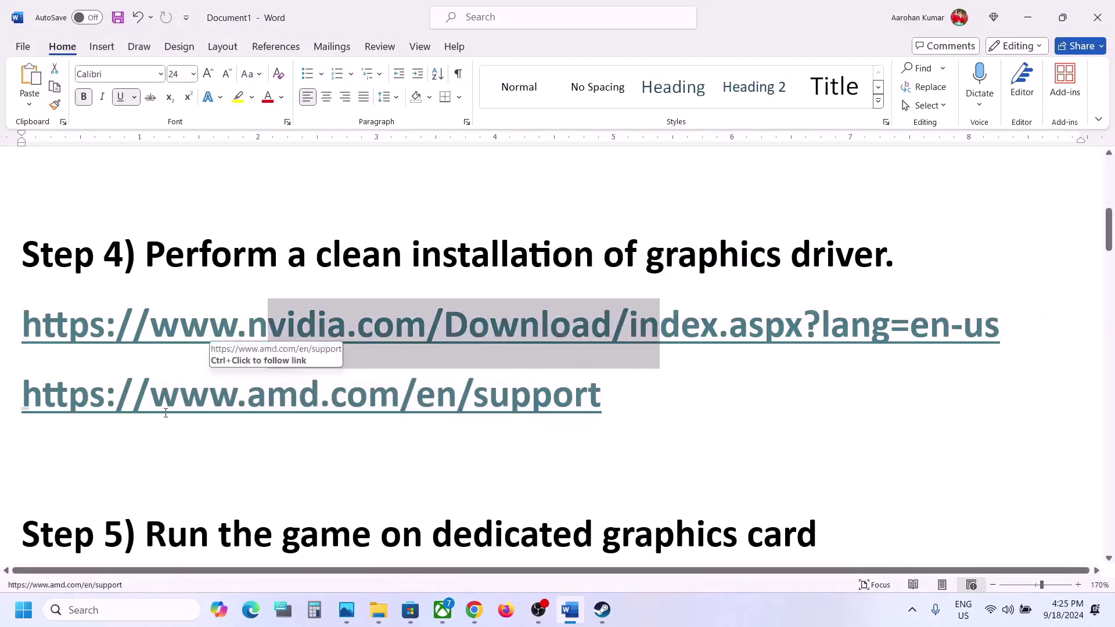
left_click_drag(152, 406, 527, 424)
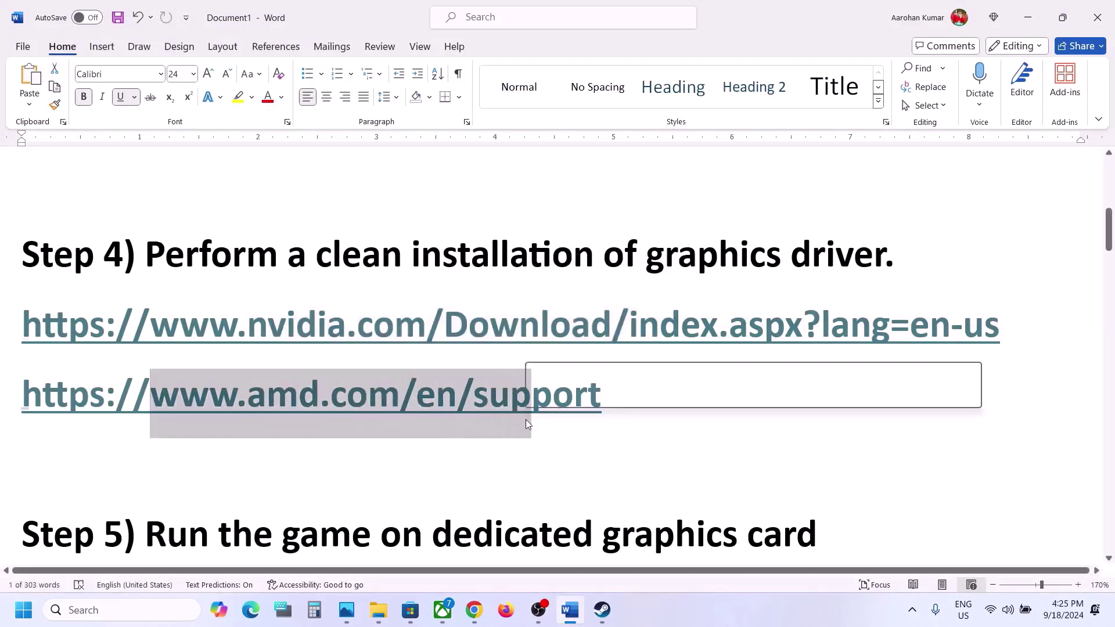
left_click(365, 402)
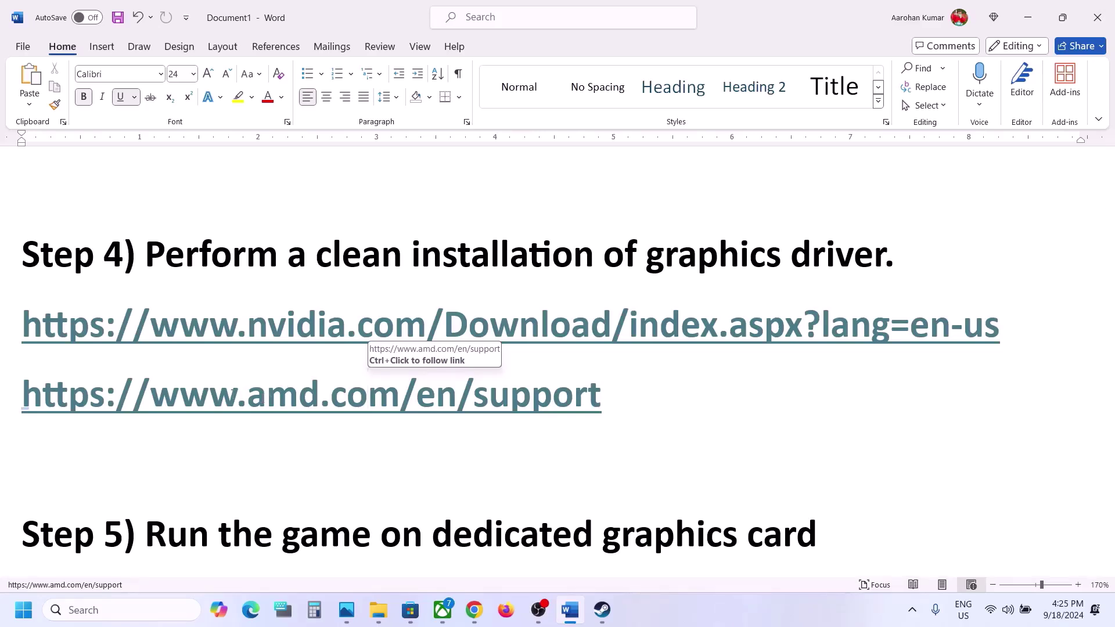
left_click_drag(236, 395, 599, 399)
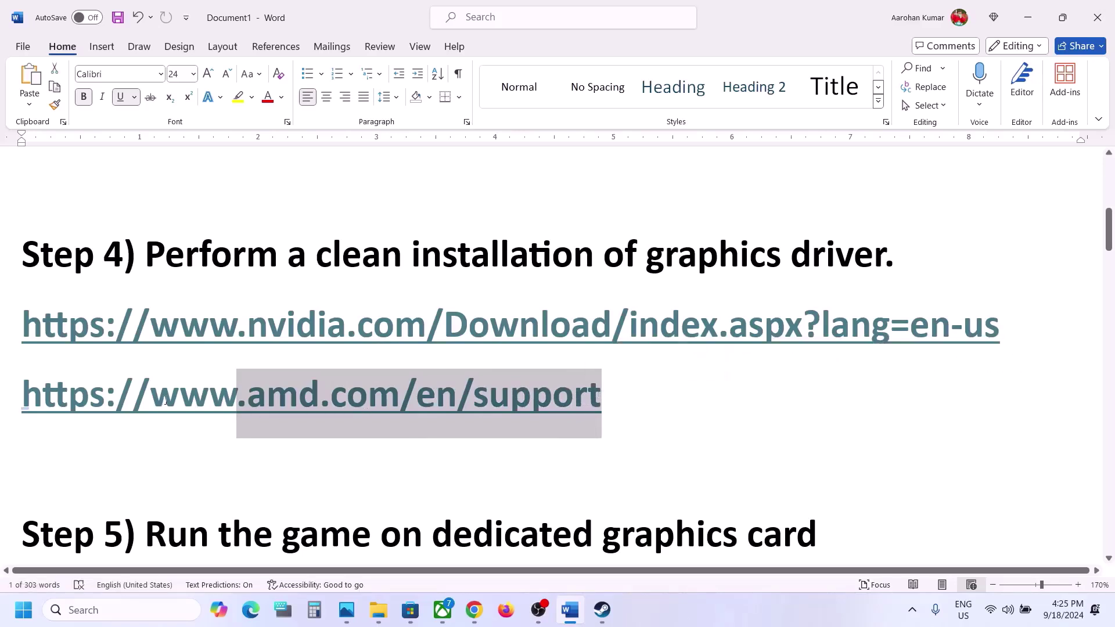
left_click_drag(163, 401, 633, 408)
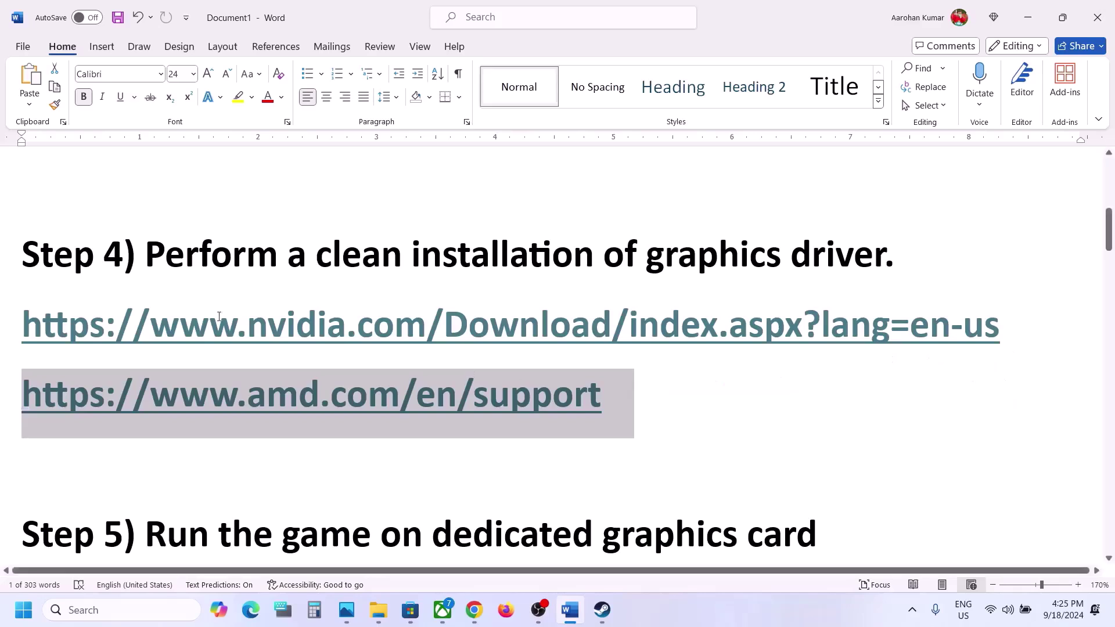
left_click_drag(180, 325, 491, 330)
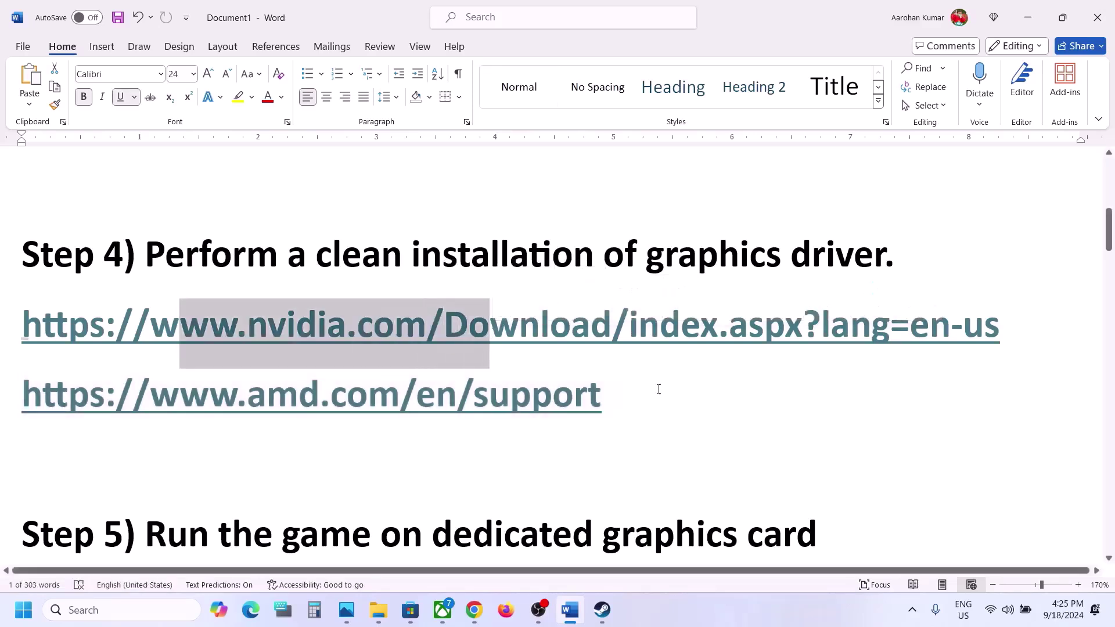
left_click(675, 602)
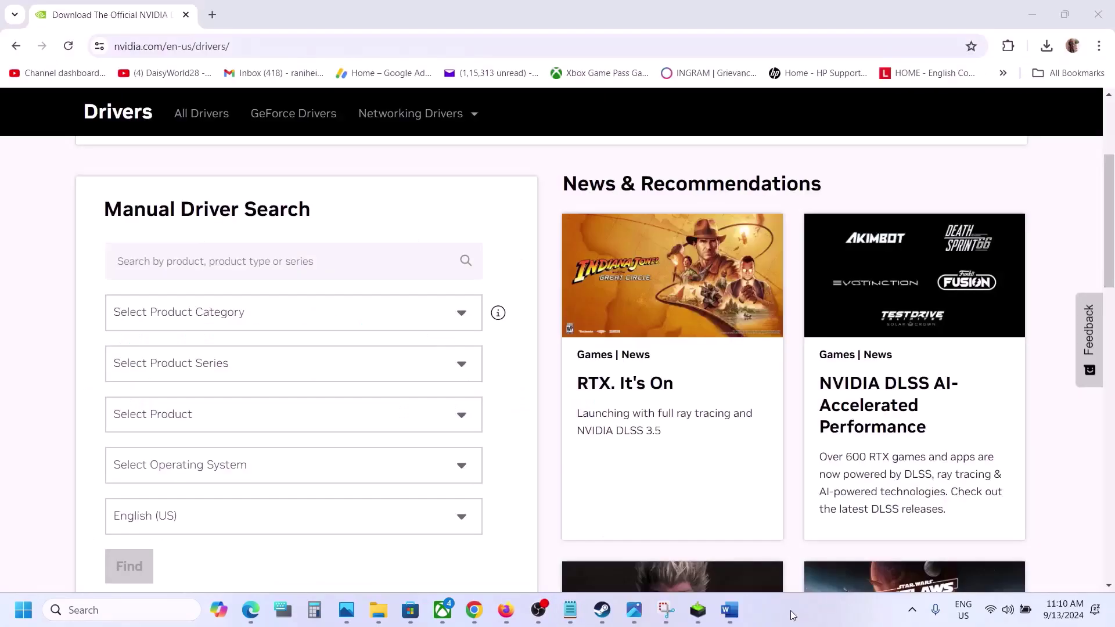
Search NVIDIA drivers for GeForce RTX 30 Series (Notebooks), RTX 3050 Laptop GPU, Windows 11
left_click(234, 319)
left_click(174, 360)
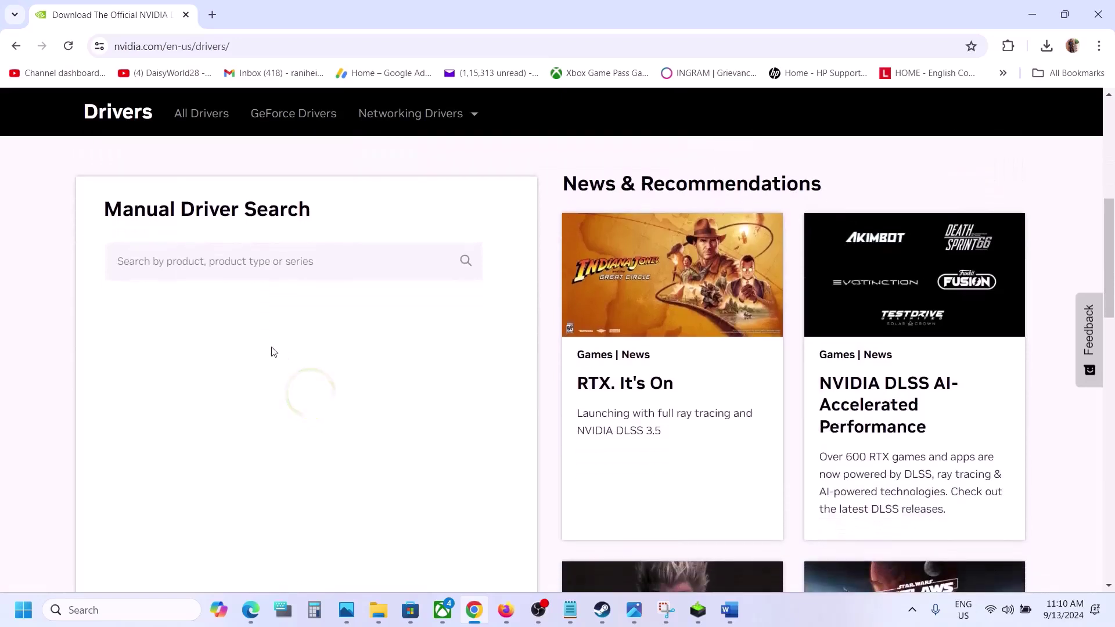
left_click(240, 364)
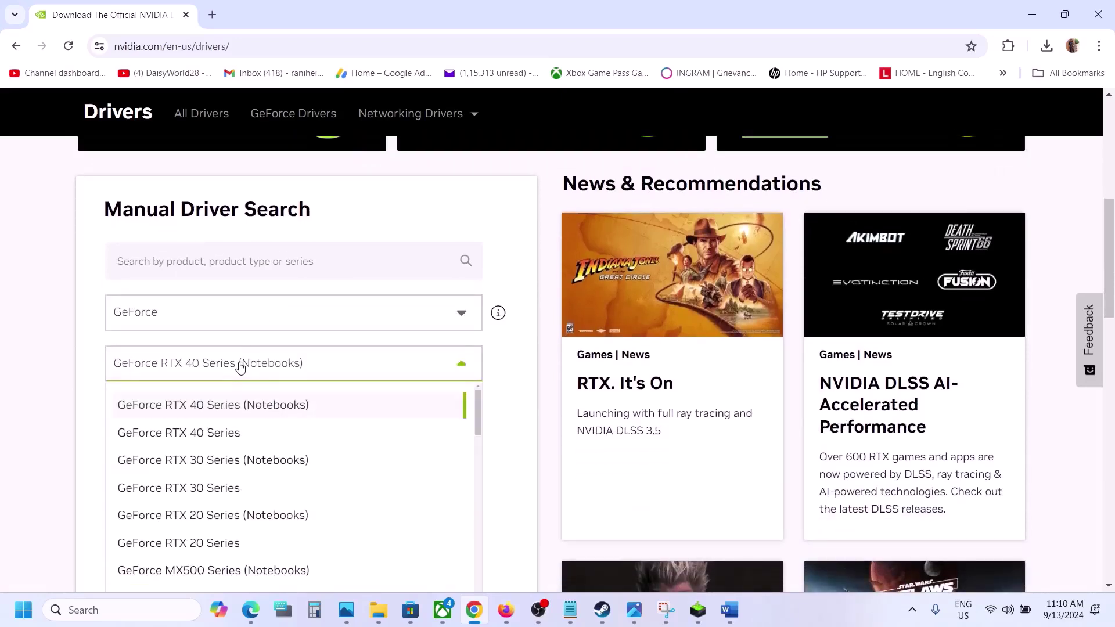
left_click(251, 468)
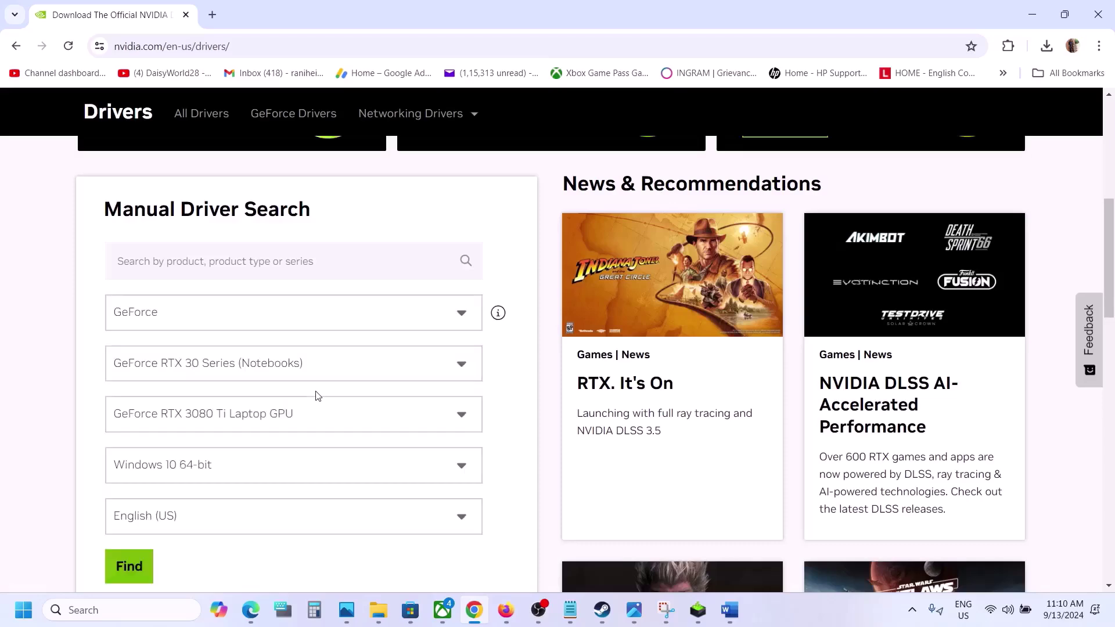
left_click(265, 414)
scroll(278, 509, "down", 3)
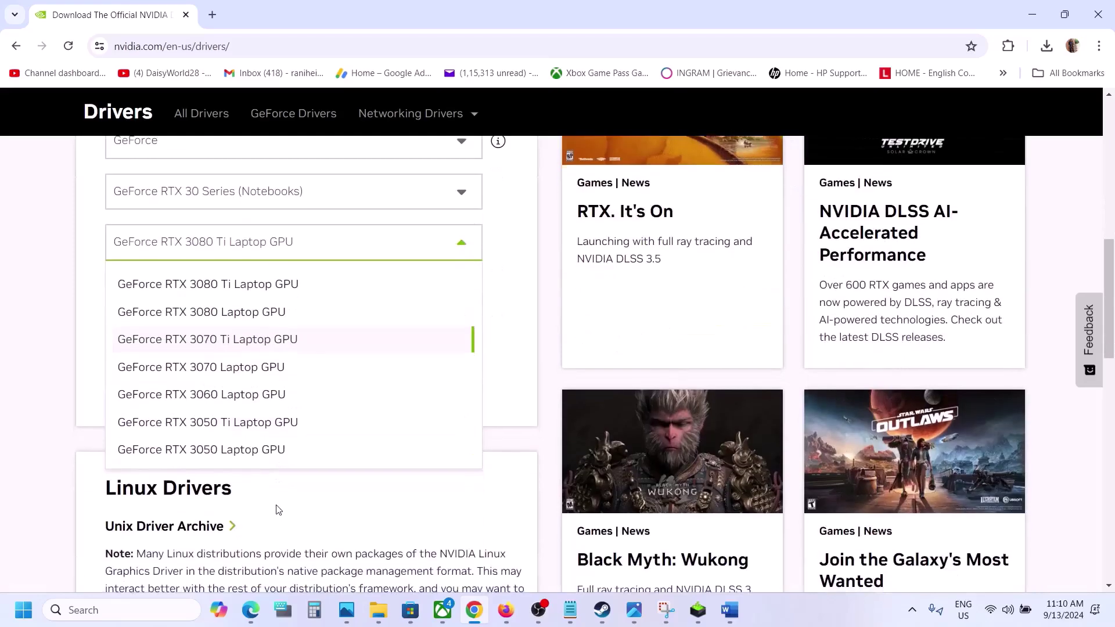
left_click(250, 456)
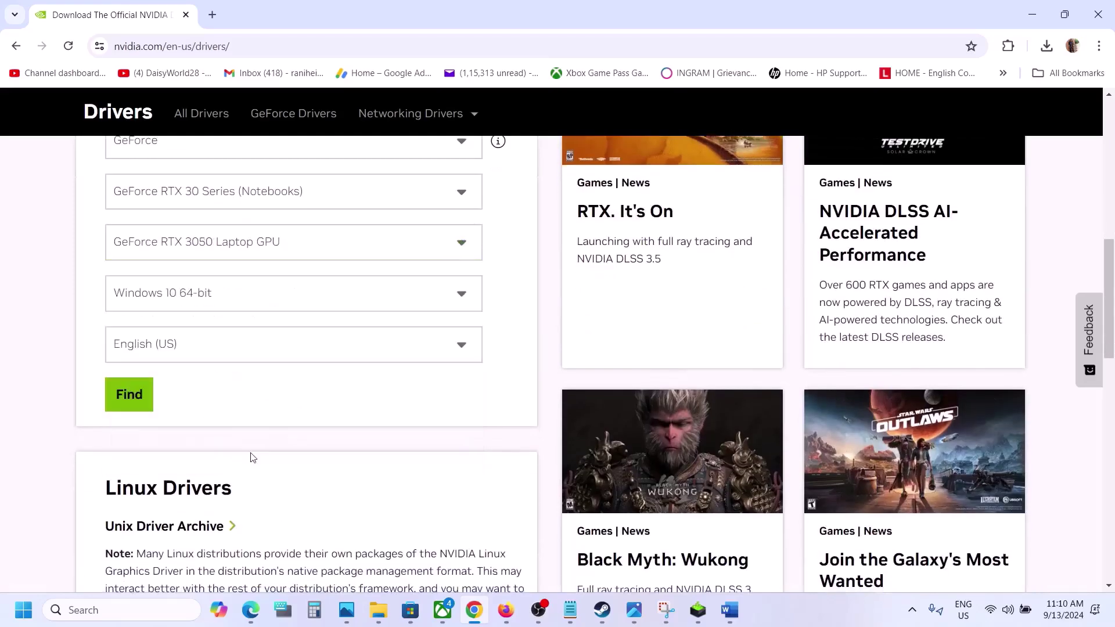
left_click(293, 297)
left_click(184, 361)
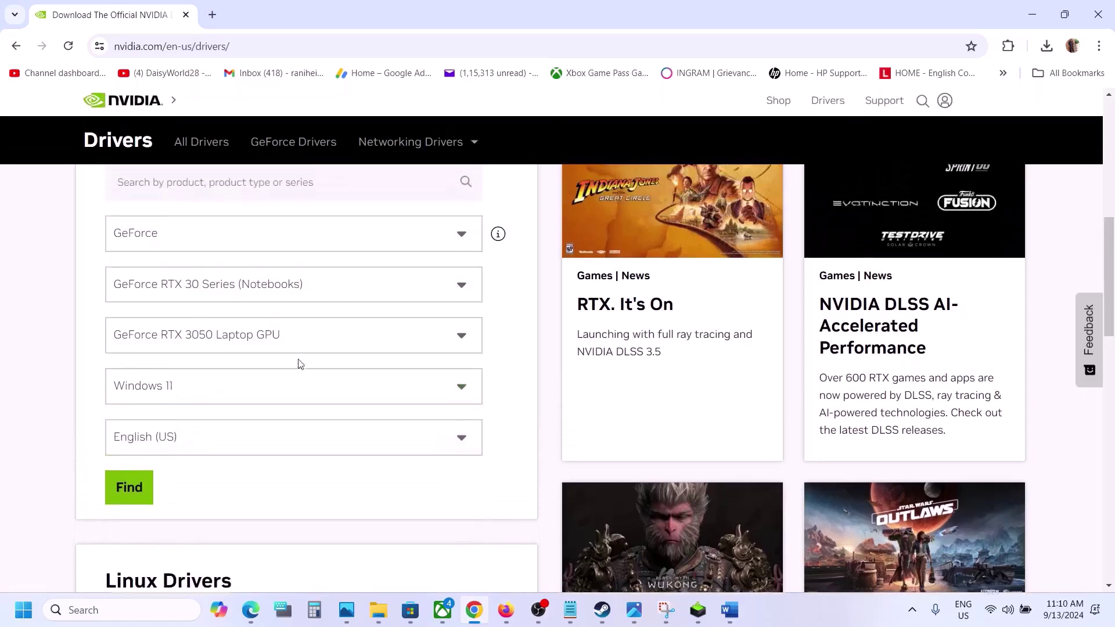
left_click(149, 571)
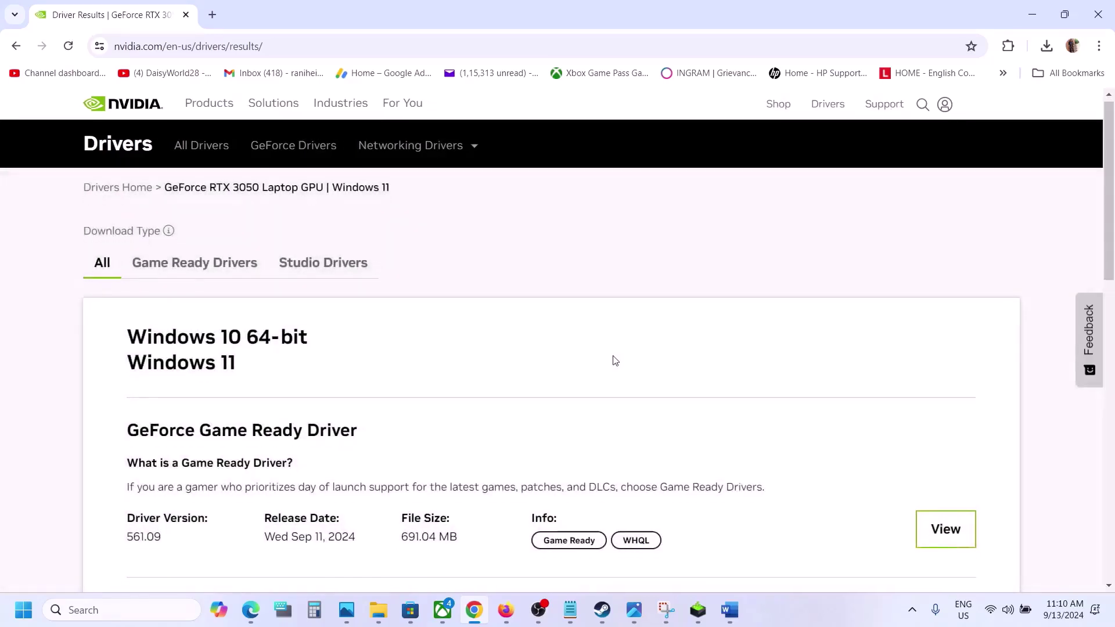
Download GeForce Game Ready Driver 561.09 and launch its installer from Chrome's downloads
scroll(612, 360, "down", 2)
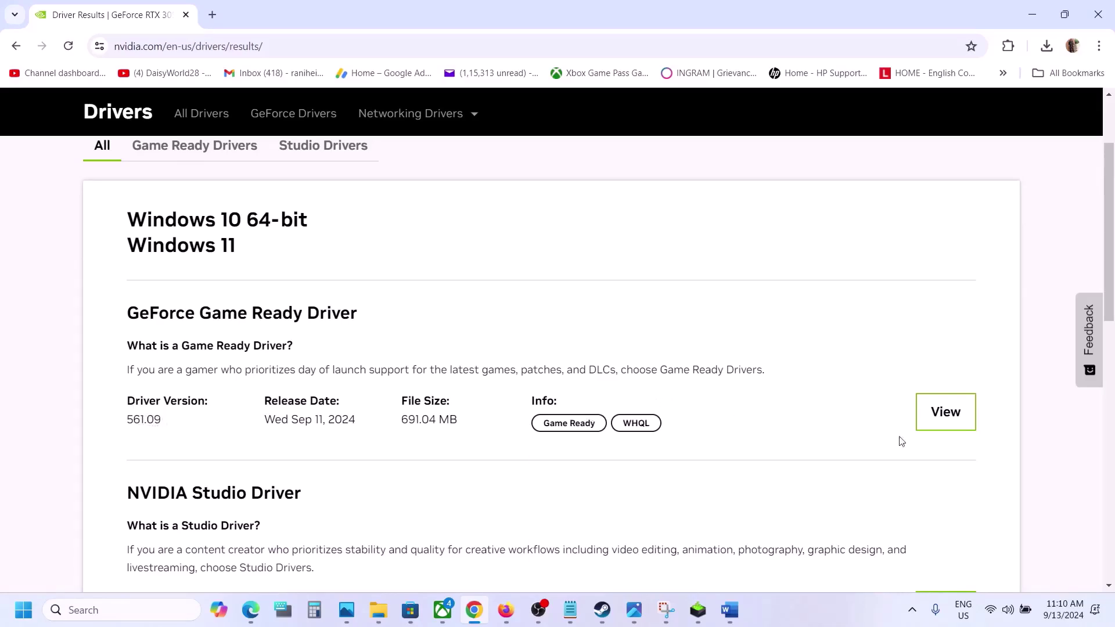
left_click(947, 416)
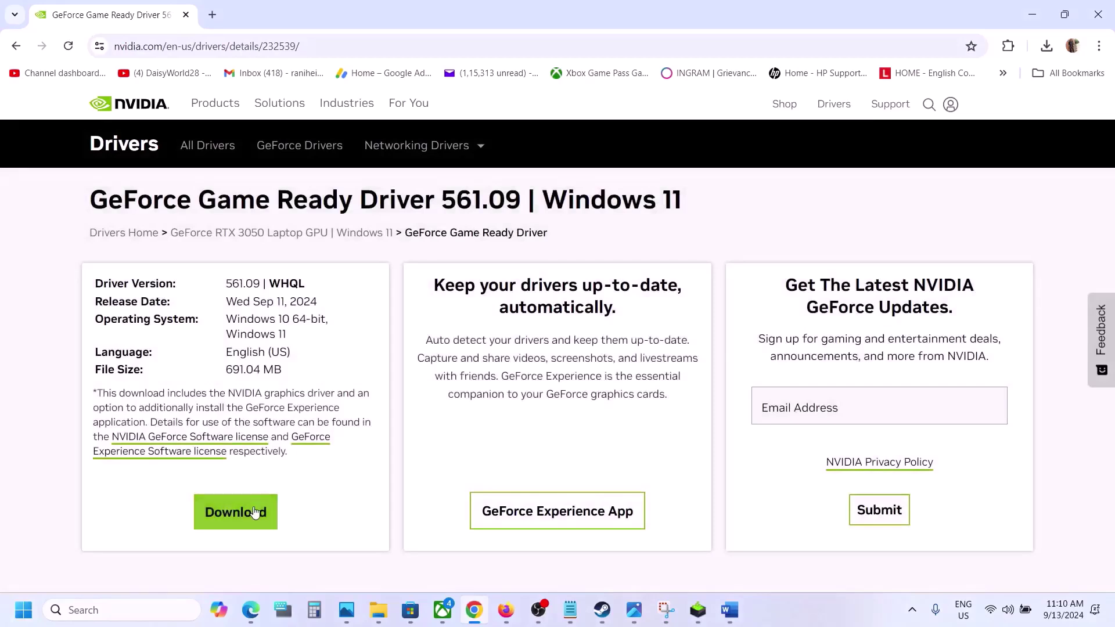
left_click(233, 525)
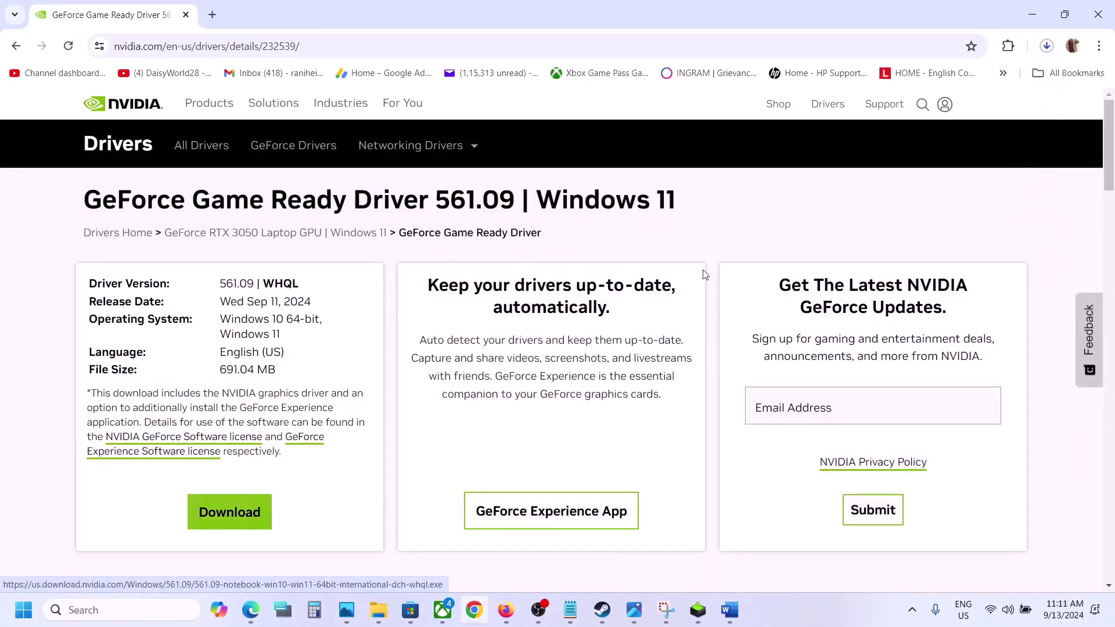
left_click(1047, 46)
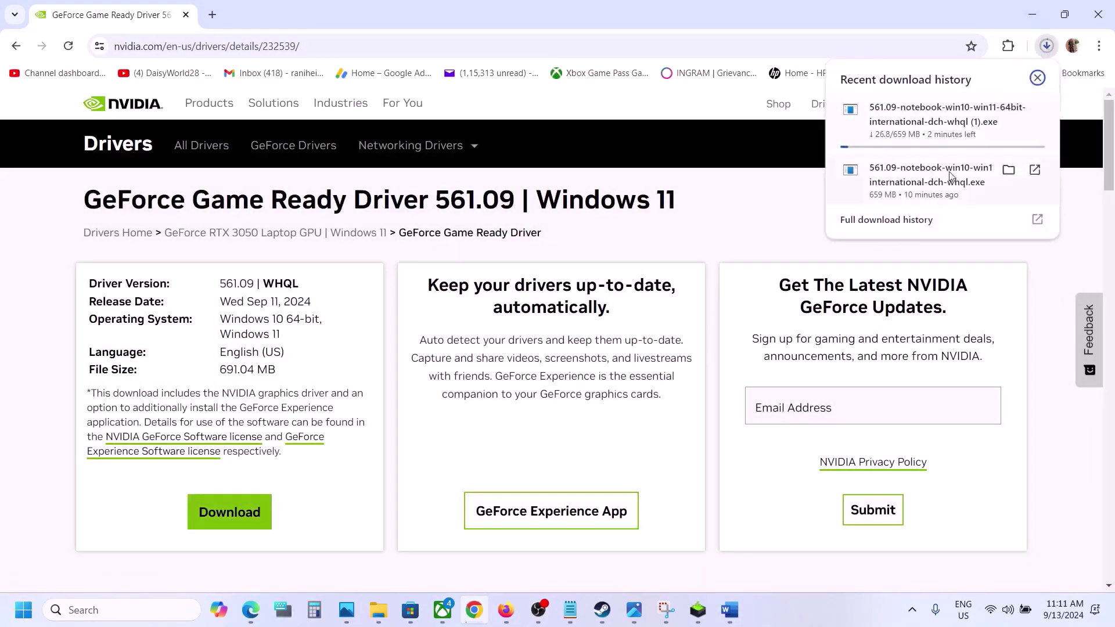
left_click(914, 188)
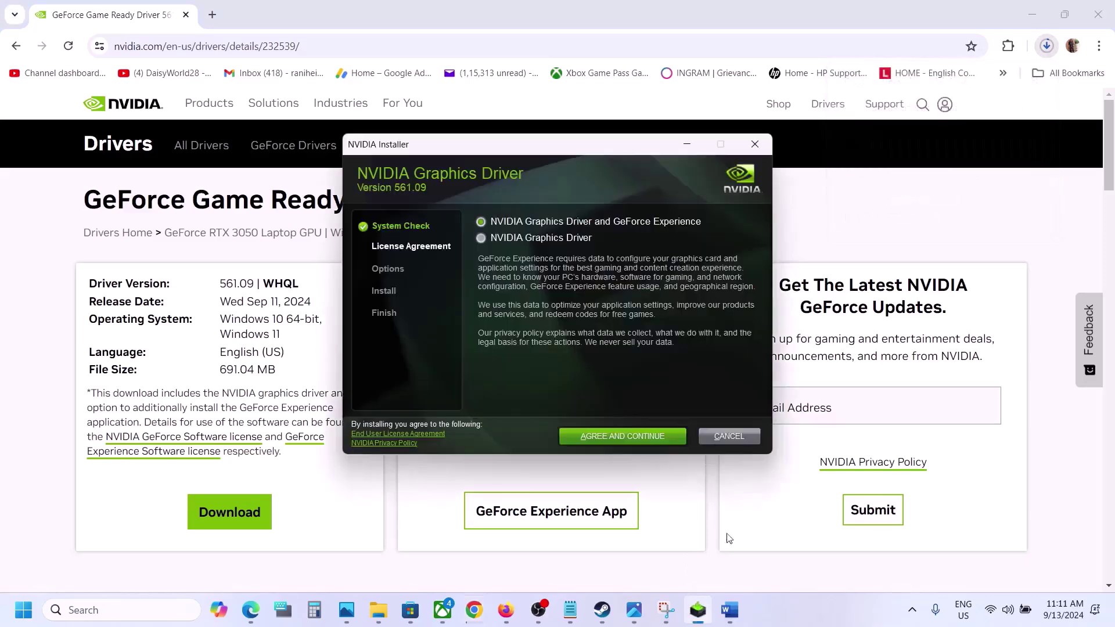
Accept the license, choose Custom (Advanced), and start a clean install of driver 561.09
left_click(622, 436)
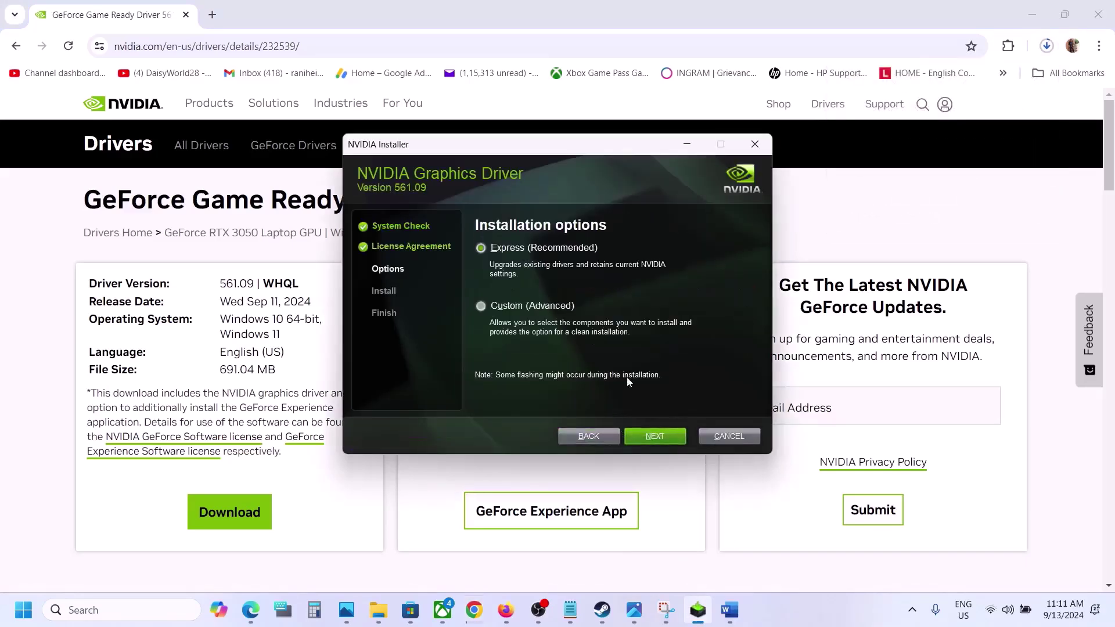
left_click(483, 306)
left_click(659, 438)
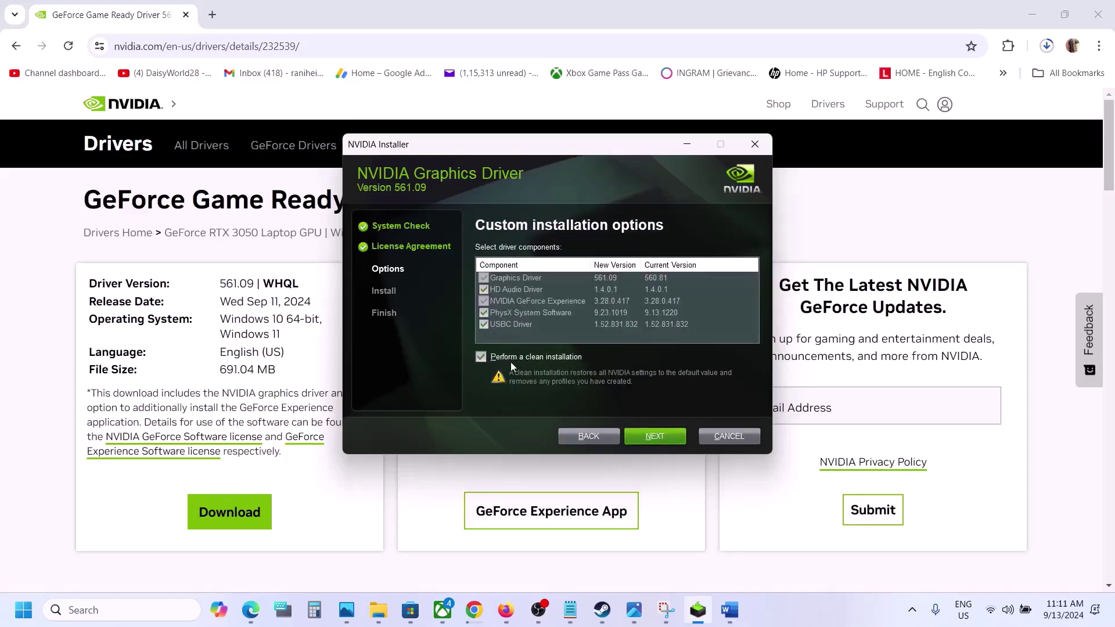
left_click(656, 437)
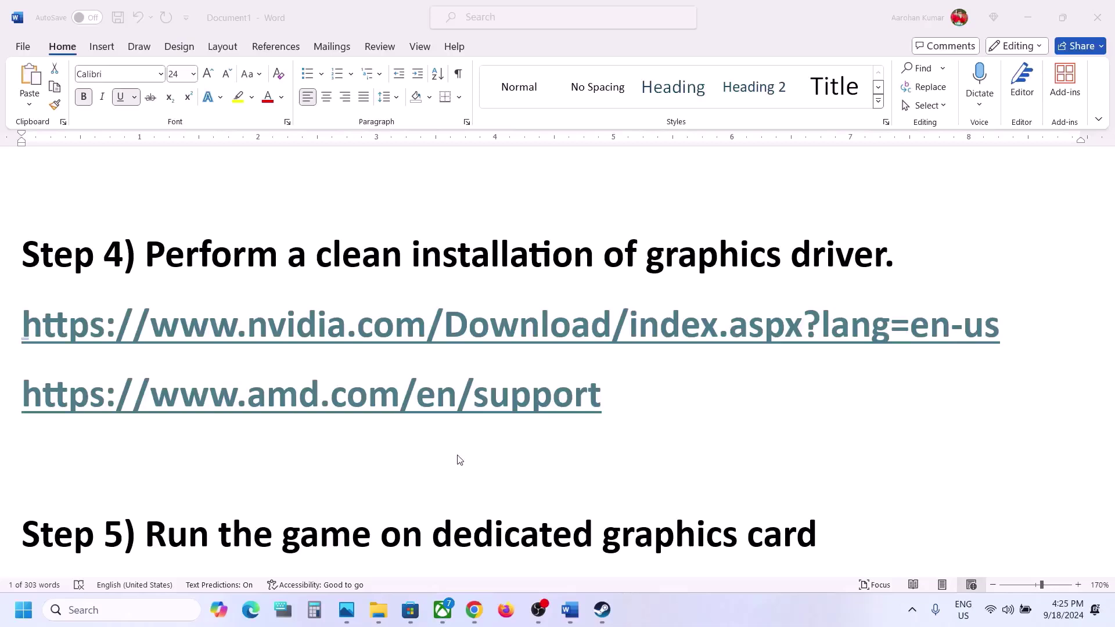
Search Windows for 'graphics' and open the Display > Graphics settings page
scroll(459, 460, "down", 3)
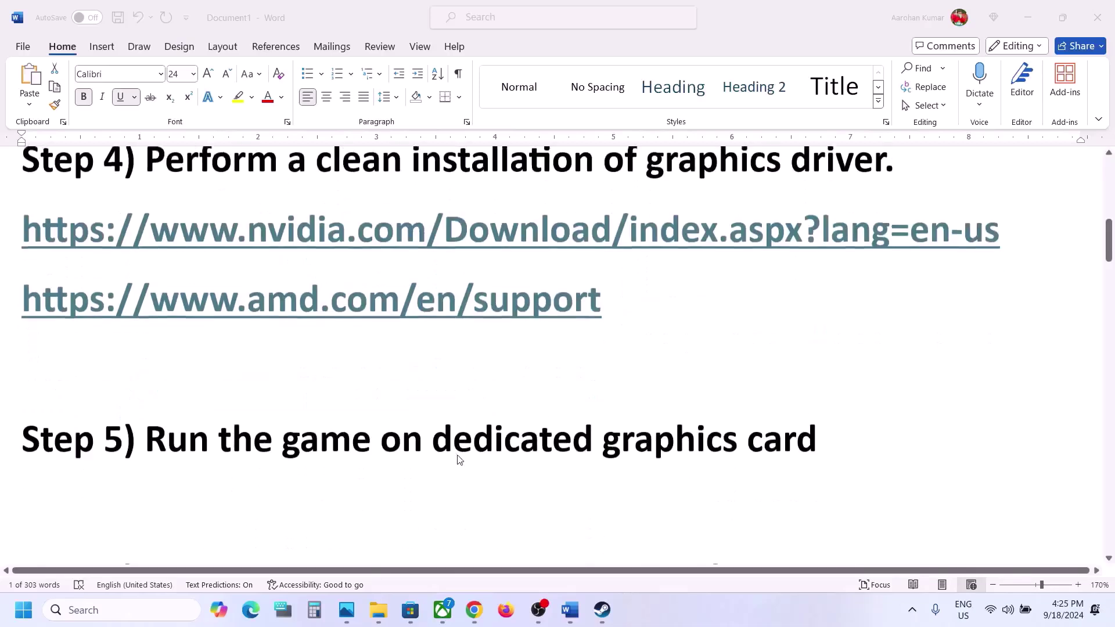
double_click(649, 430)
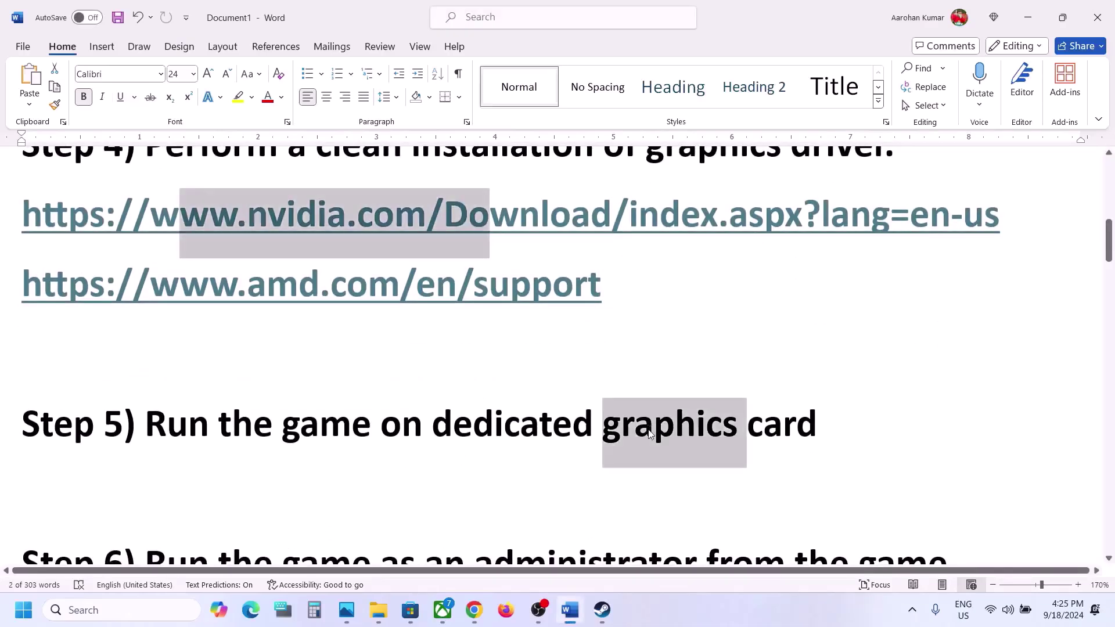
left_click(121, 610)
type("ww.nvidia.com/Do")
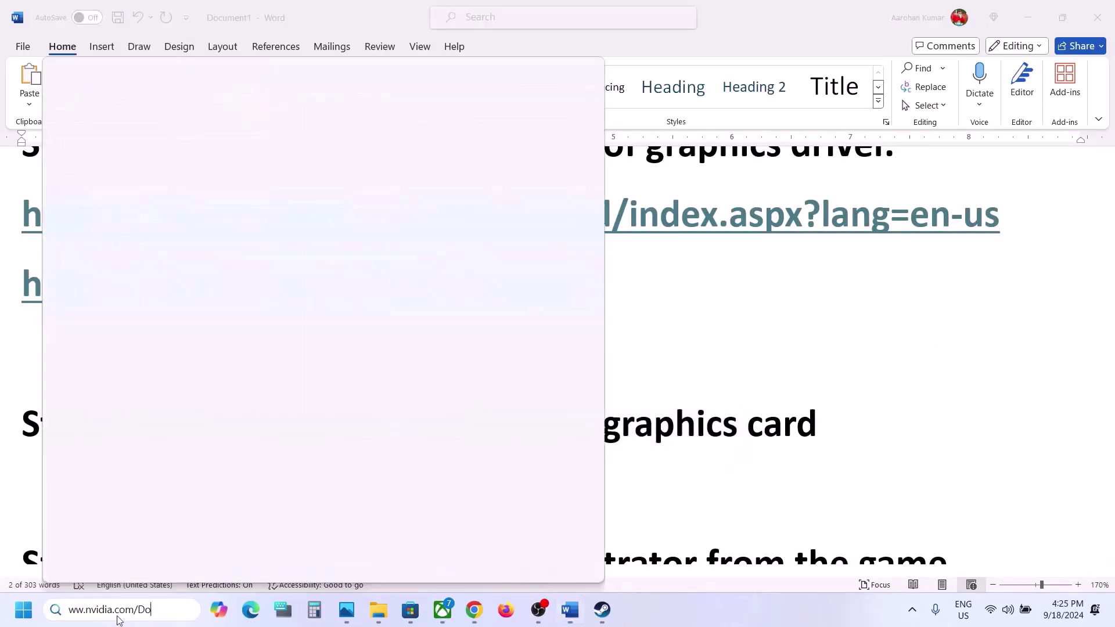
key("BackSpace")
key("BackSpace")
key("BackSpace")
key("BackSpace")
key("BackSpace")
key("BackSpace")
key("BackSpace")
key("BackSpace")
key("BackSpace")
key("BackSpace")
key("BackSpace")
key("BackSpace")
key("BackSpace")
key("BackSpace")
key("BackSpace")
key("BackSpace")
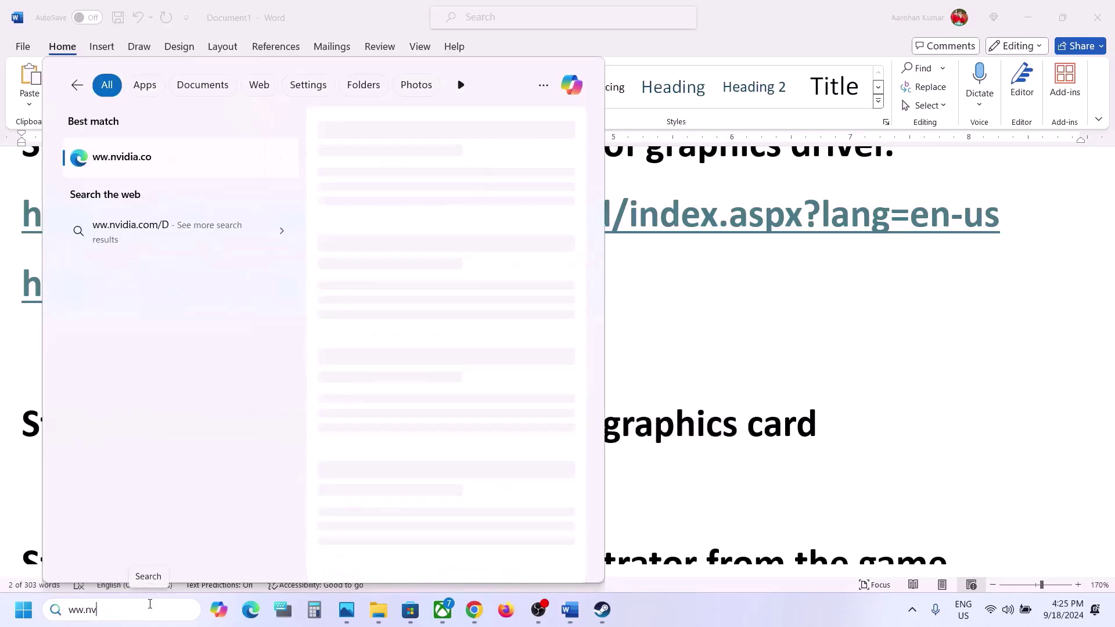
type("gra")
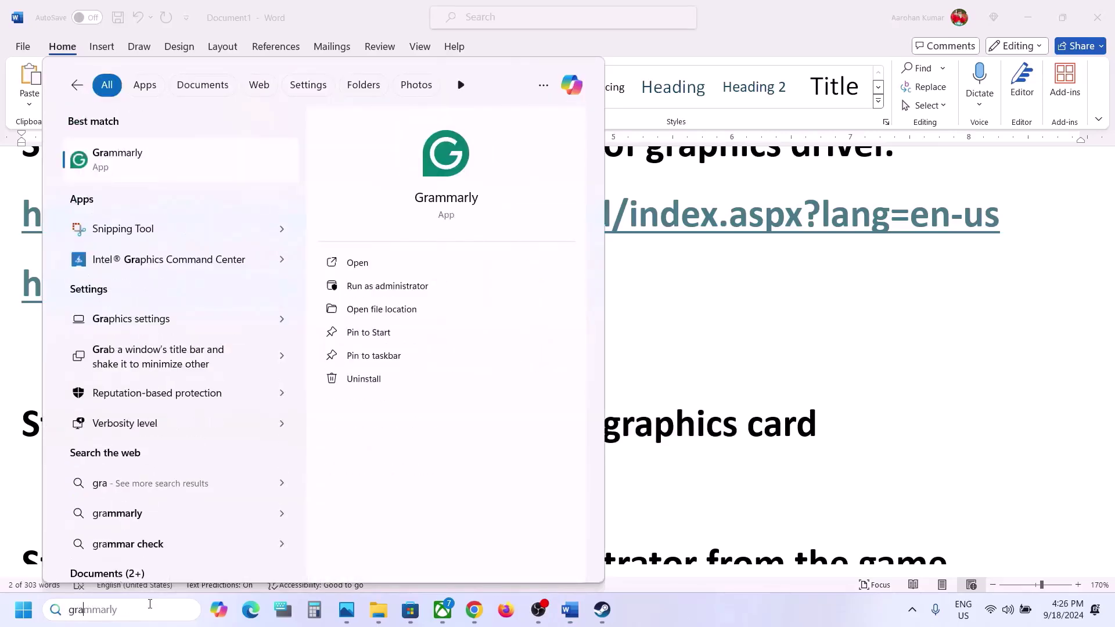
type("phics")
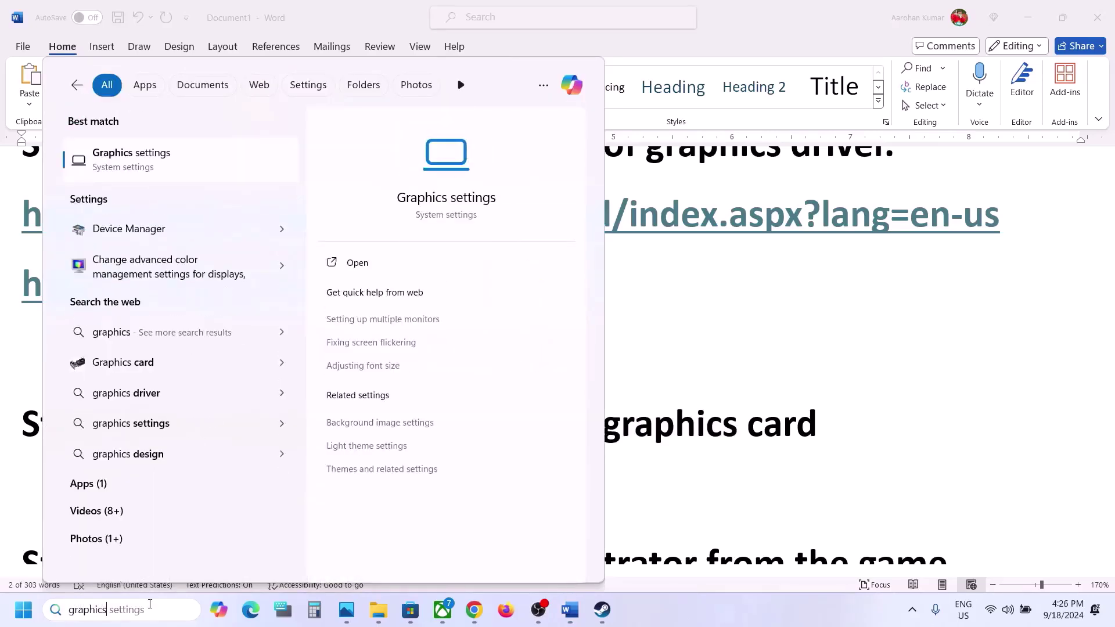
key("Return")
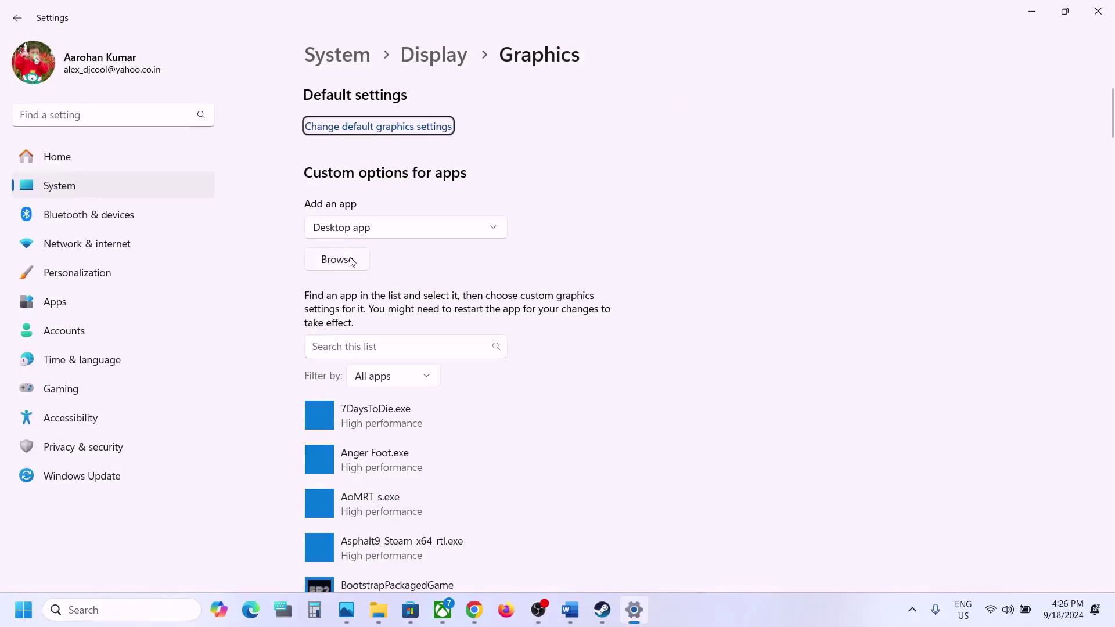
Browse for an app file and navigate to C:\Program Files (x86)\Steam
left_click(350, 261)
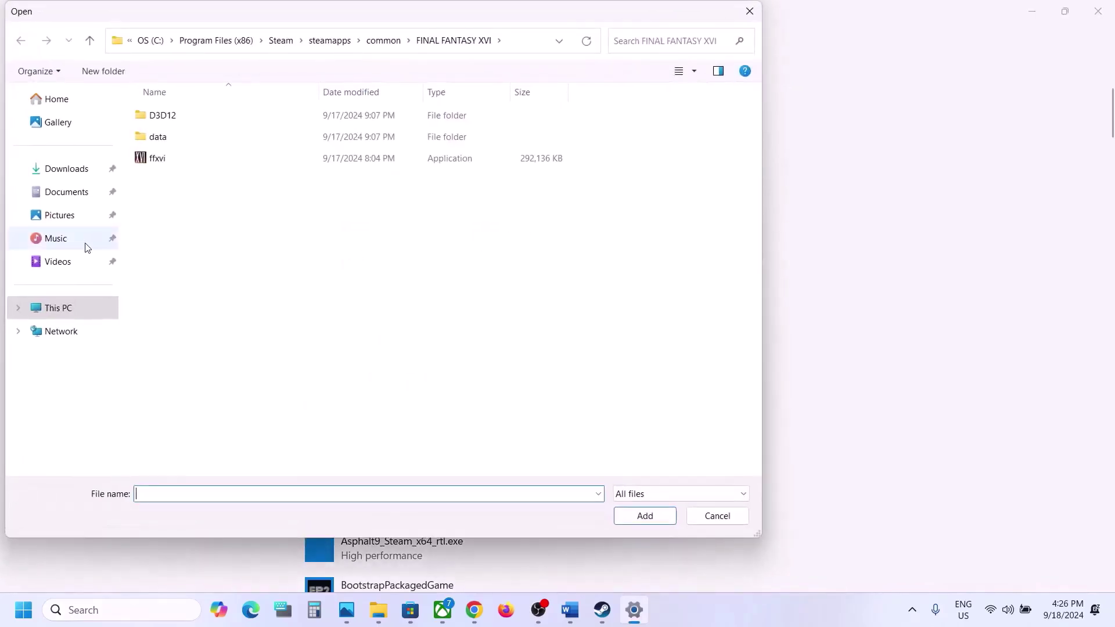
left_click(68, 311)
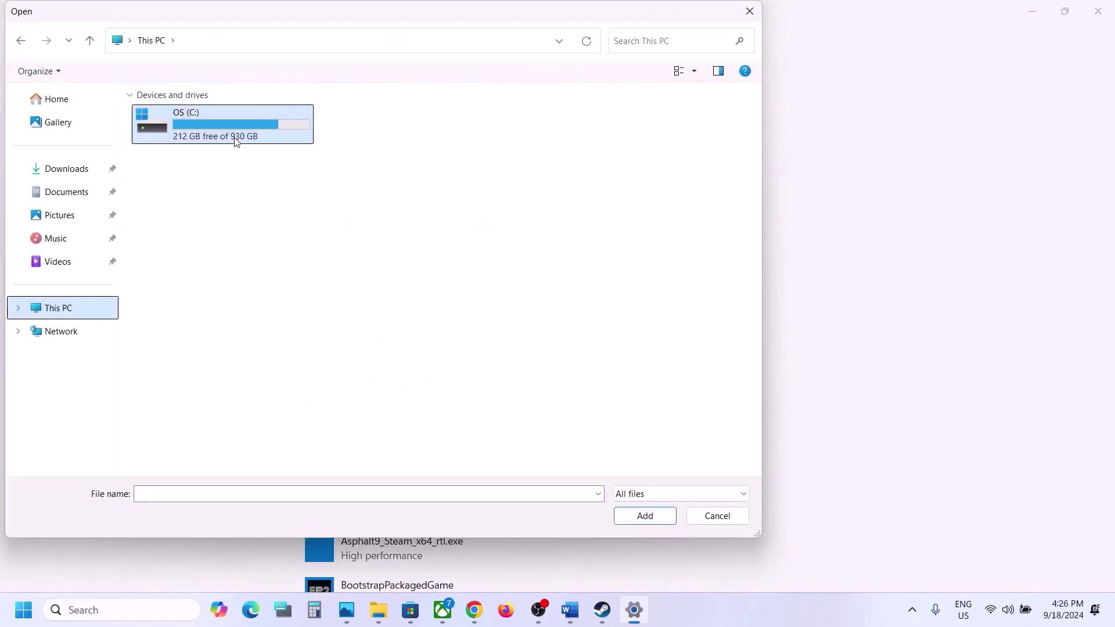
double_click(236, 139)
scroll(254, 217, "down", 1)
double_click(209, 339)
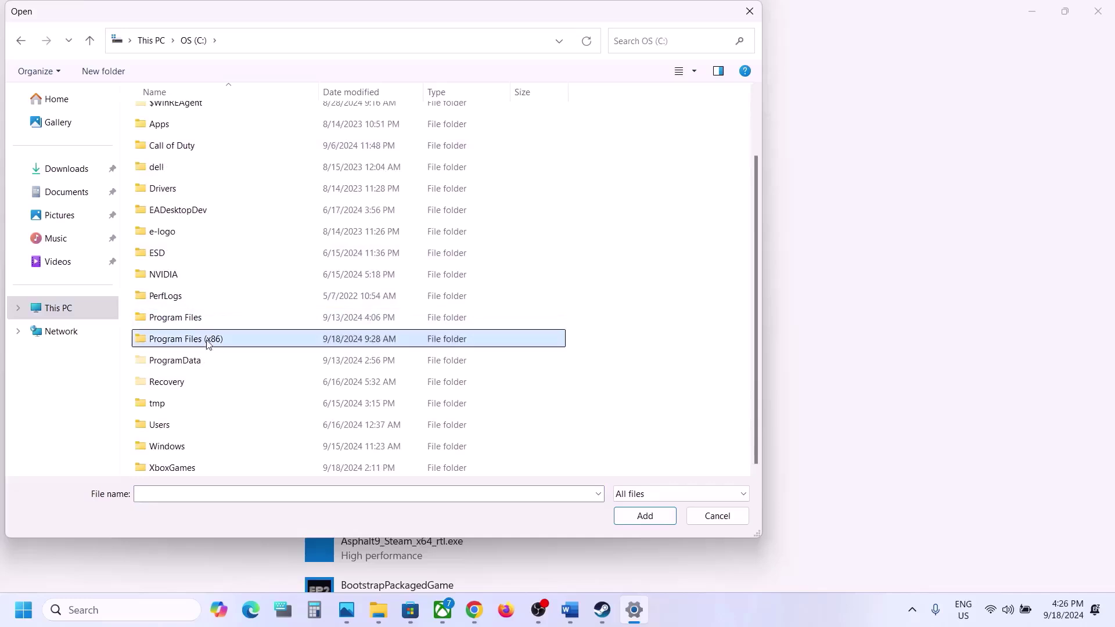
scroll(230, 227, "down", 2)
scroll(209, 238, "down", 3)
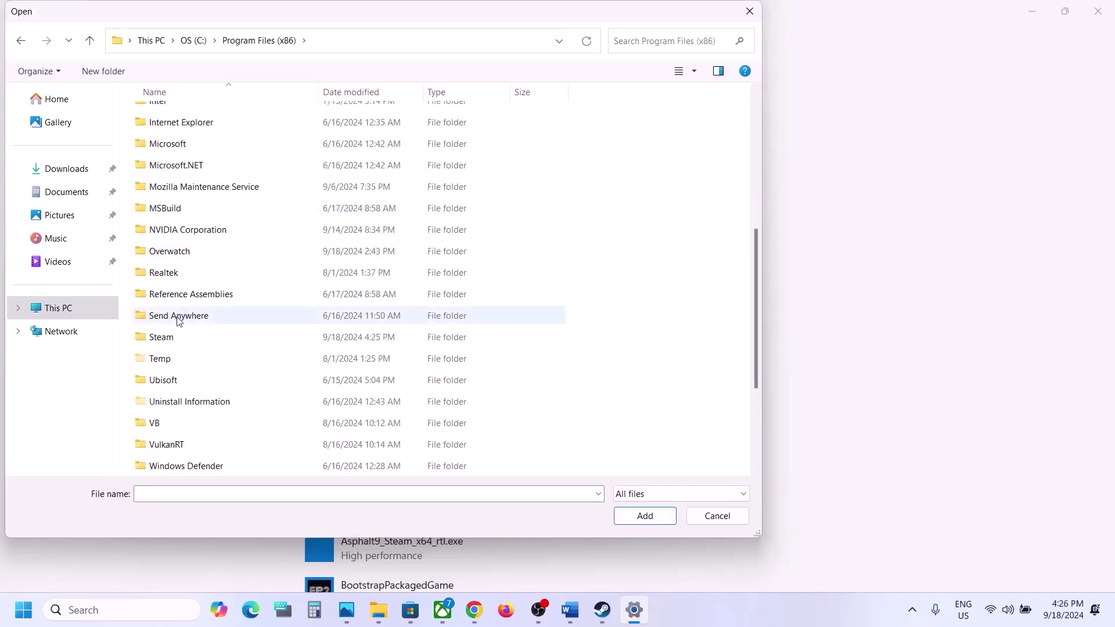
double_click(174, 341)
Go into steamapps\common\Frostpunk2 and add Frostpunk2.exe, which Settings reports is already added
scroll(174, 342, "down", 3)
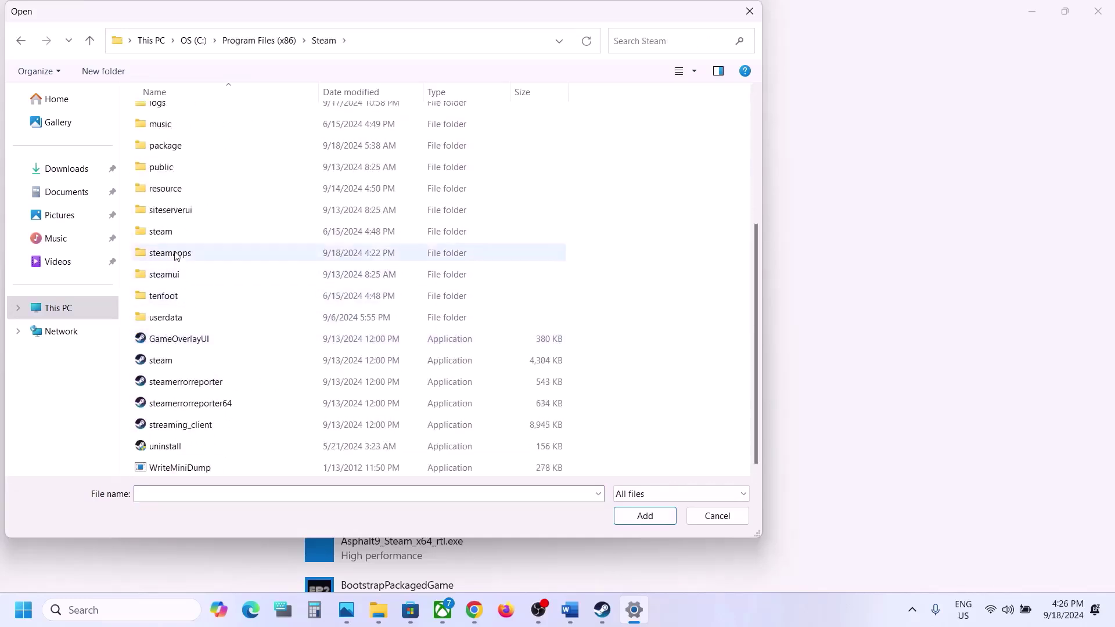
double_click(178, 253)
double_click(178, 116)
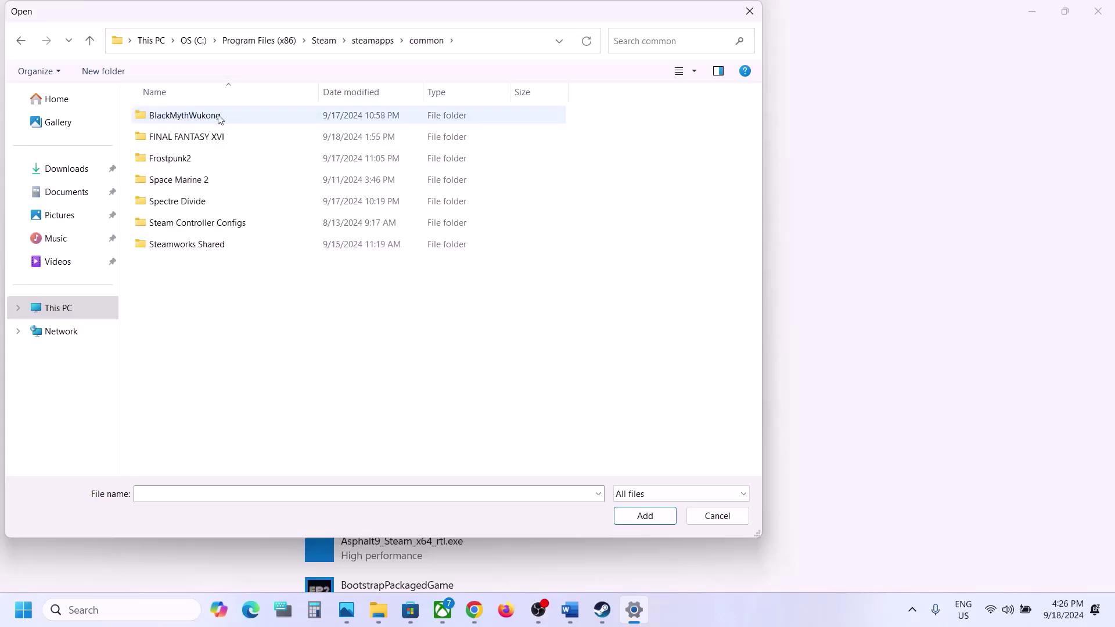
left_click(191, 159)
double_click(191, 160)
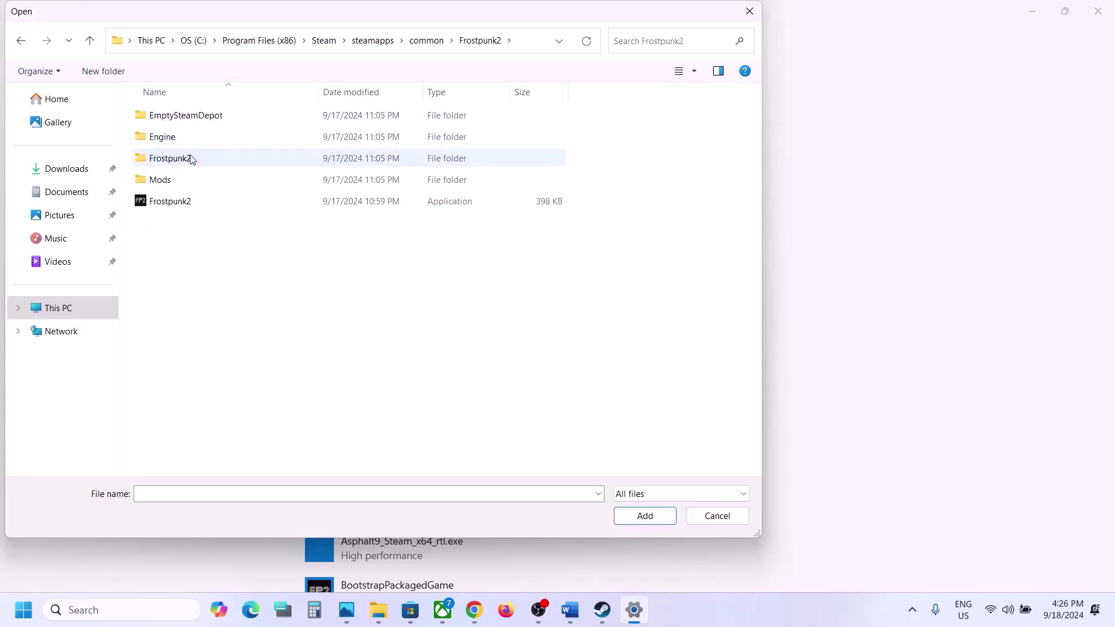
left_click(193, 201)
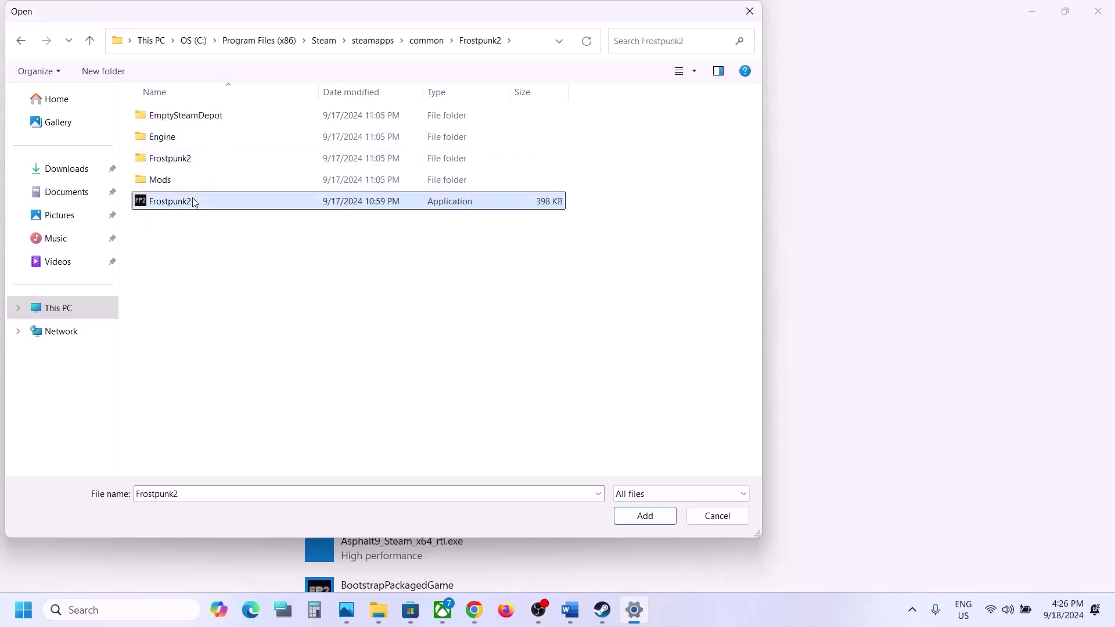
left_click(638, 518)
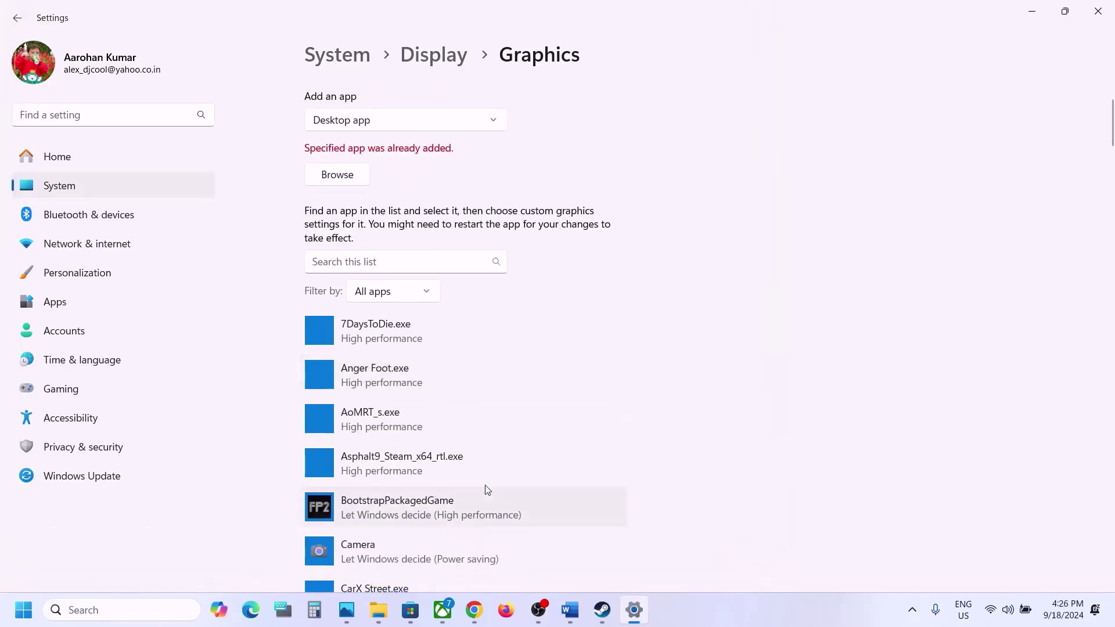
In the Frostpunk2.exe entry's graphics options, choose High performance on the NVIDIA GPU
scroll(486, 489, "down", 10)
scroll(487, 489, "down", 6)
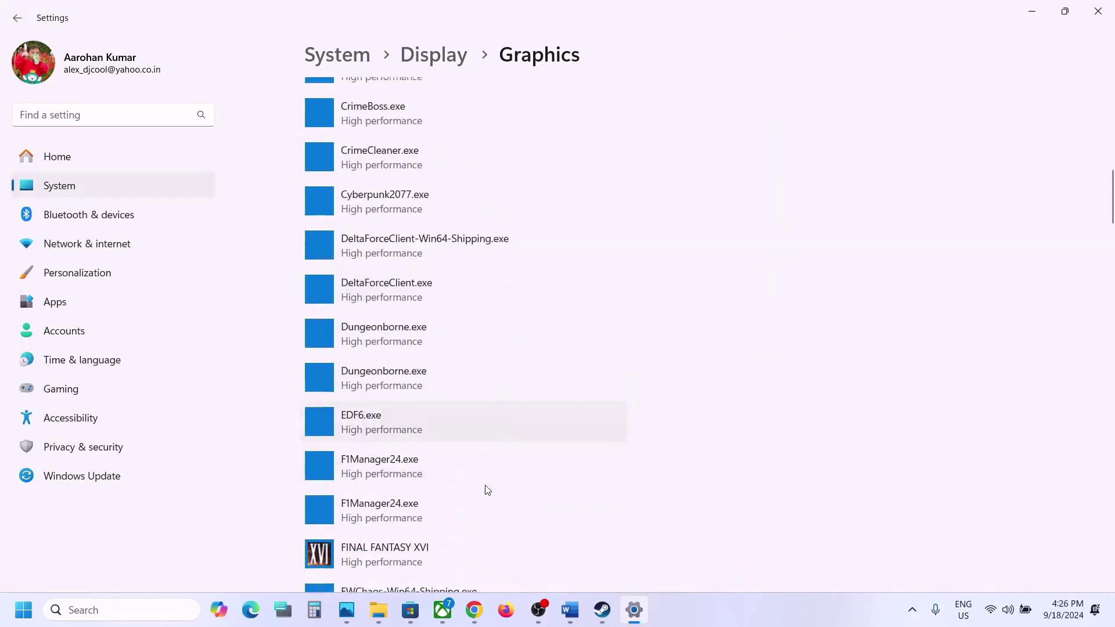
scroll(486, 487, "down", 3)
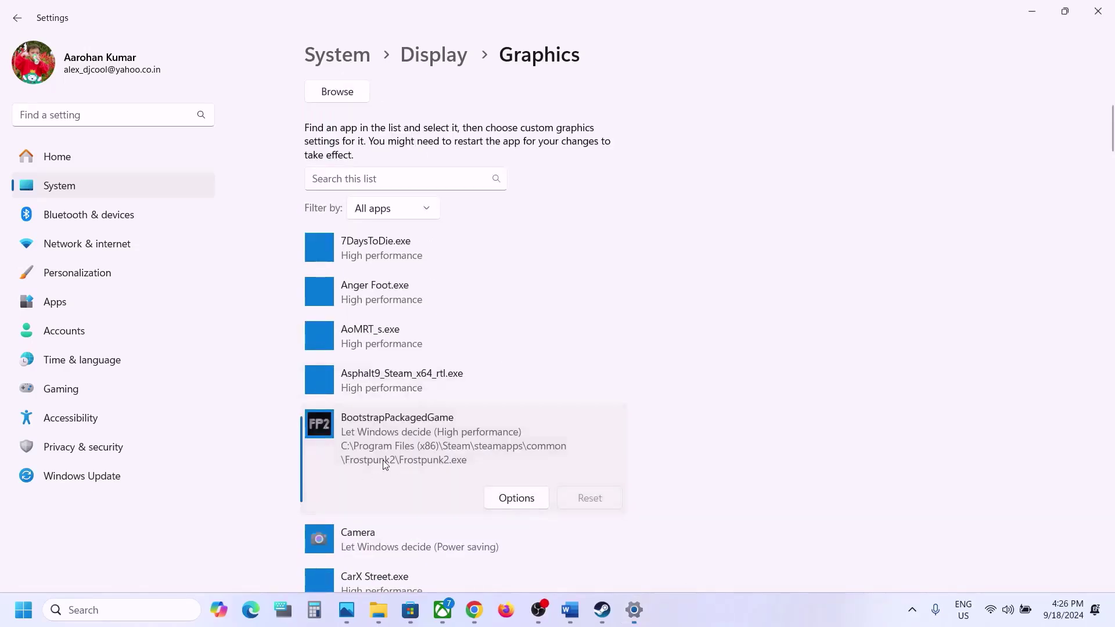
left_click(504, 498)
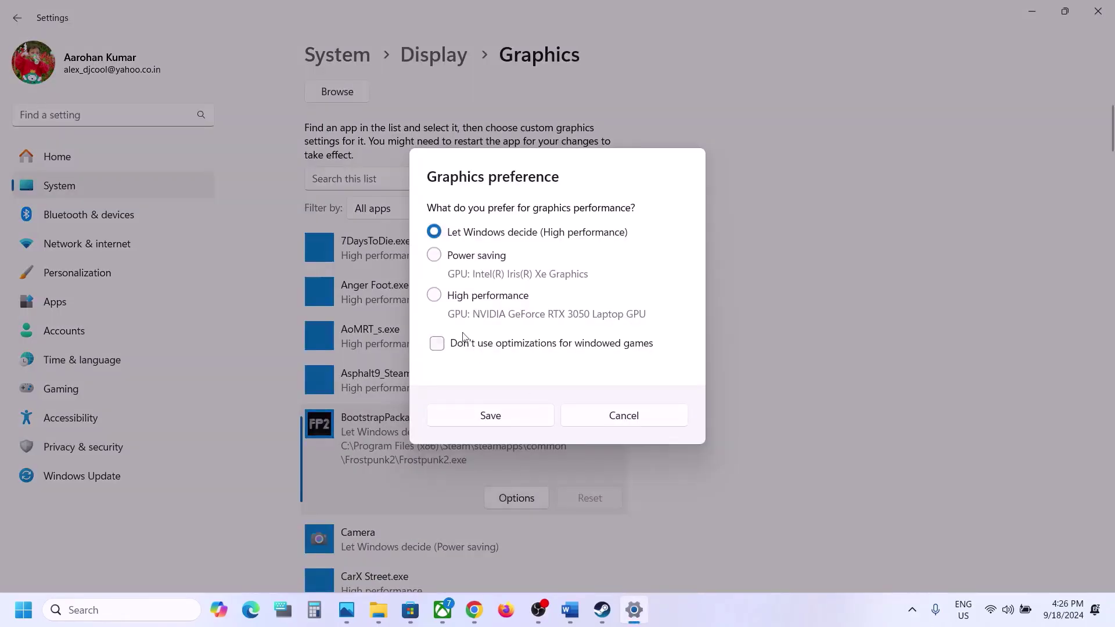
left_click(460, 297)
Save Frostpunk2.exe's preference, then add Frostpunk2-Win64-Shipping.exe from Frostpunk2\Binaries\Win64
left_click(491, 415)
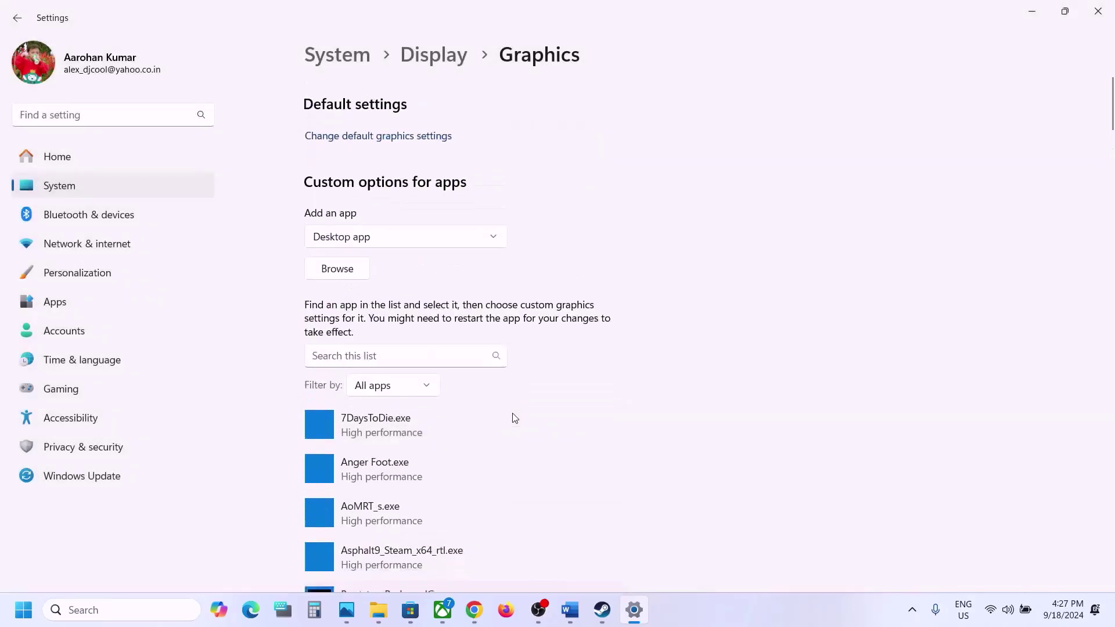
left_click(346, 262)
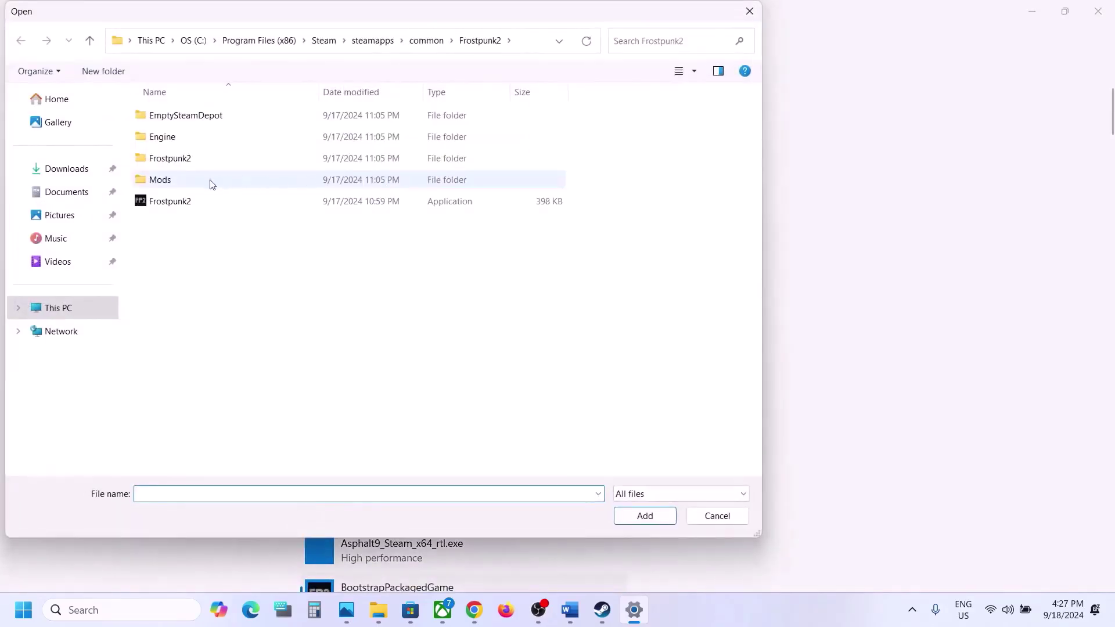
left_click(170, 164)
double_click(171, 164)
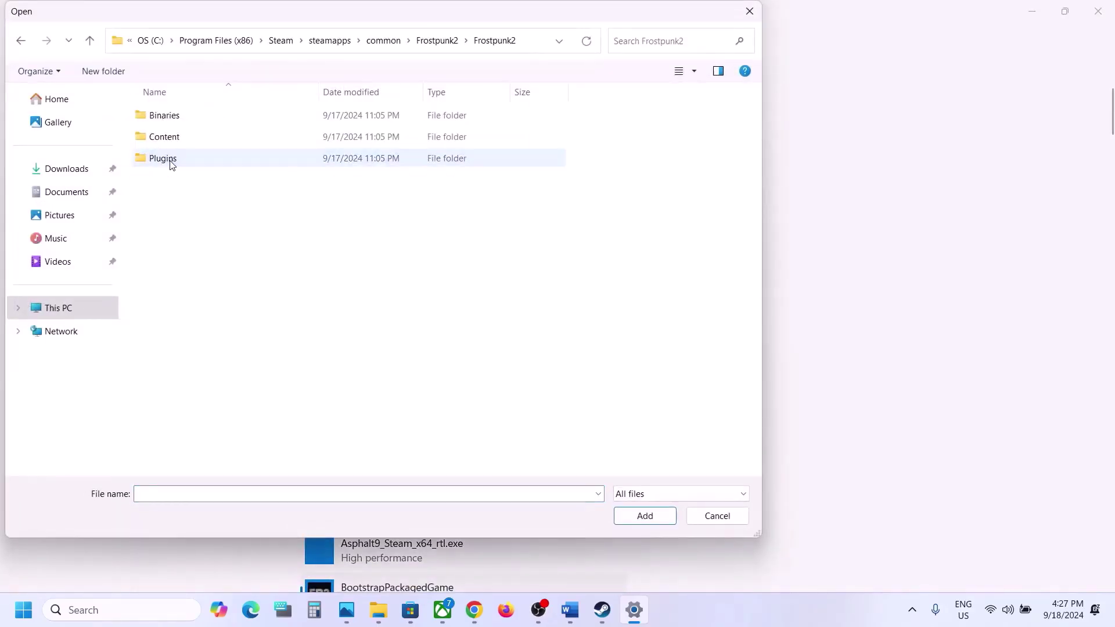
double_click(171, 119)
double_click(171, 119)
left_click(207, 138)
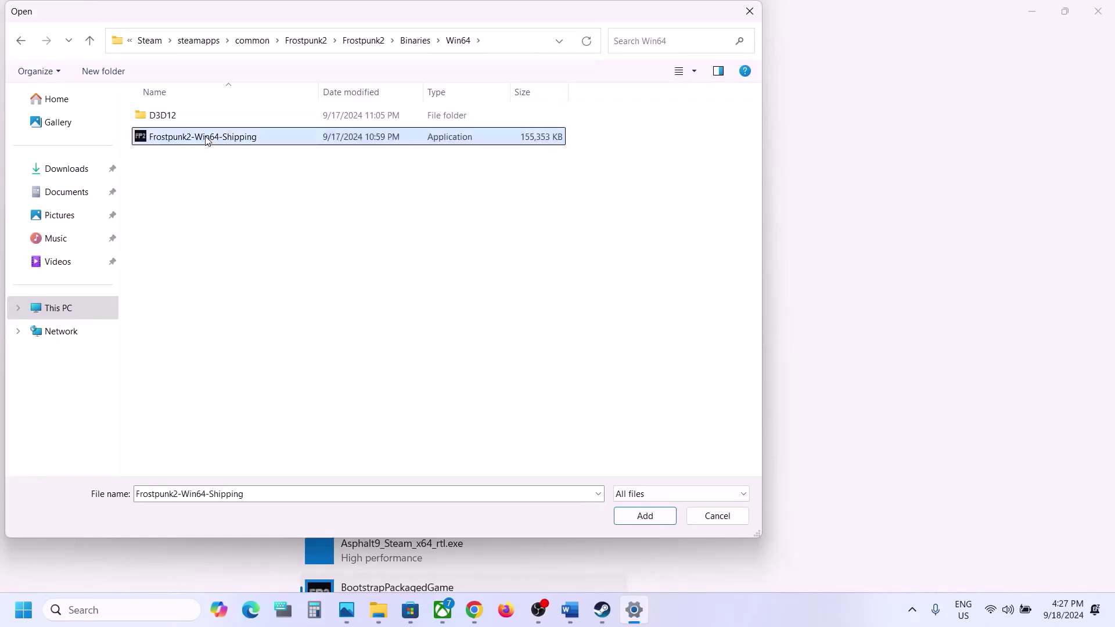
left_click(645, 515)
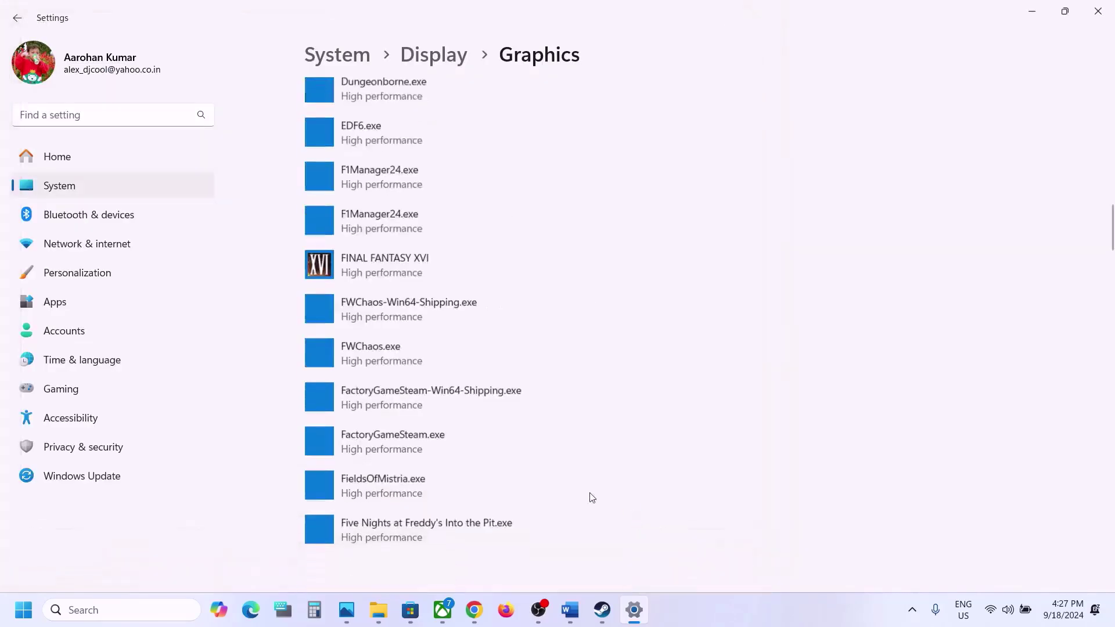
Set the new Frostpunk 2 entry to High performance NVIDIA GPU, save, and close Settings
left_click(449, 527)
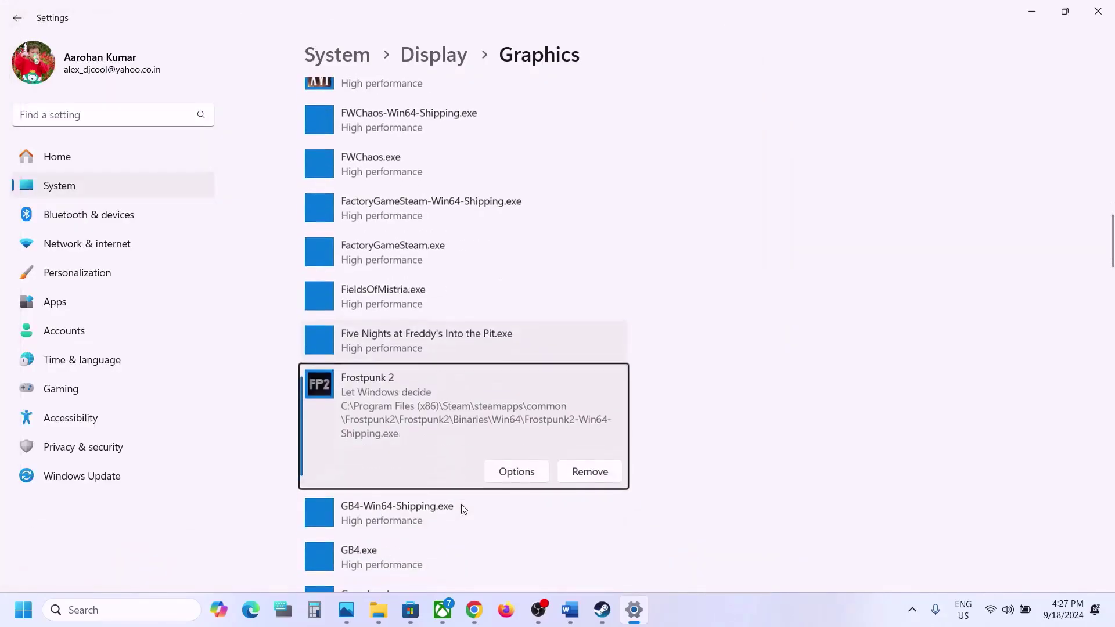
left_click(510, 472)
left_click(468, 301)
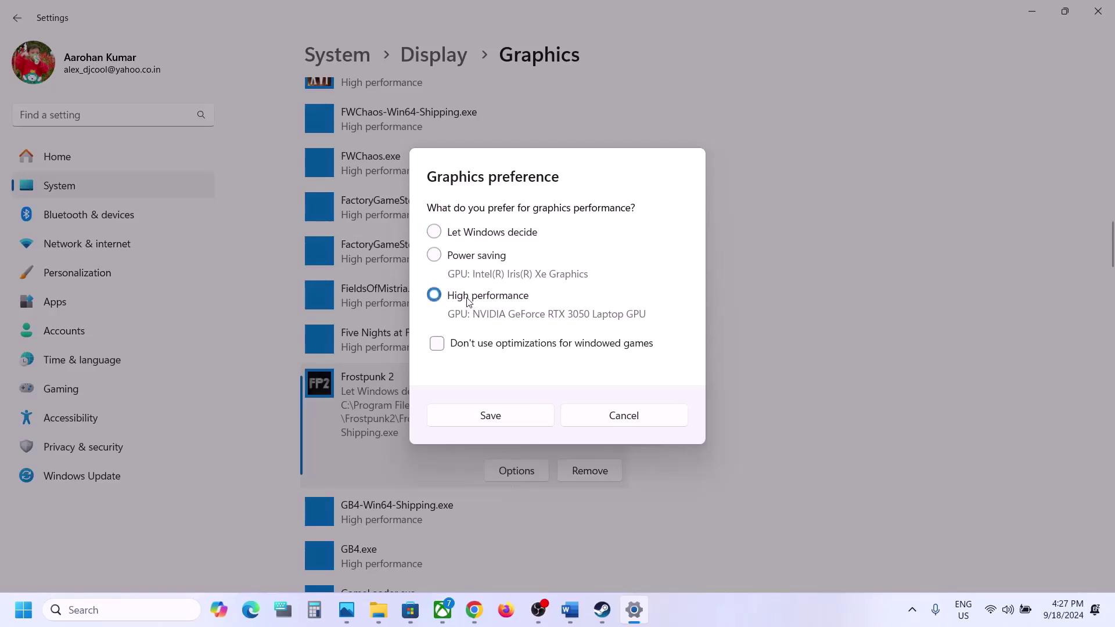
left_click(490, 415)
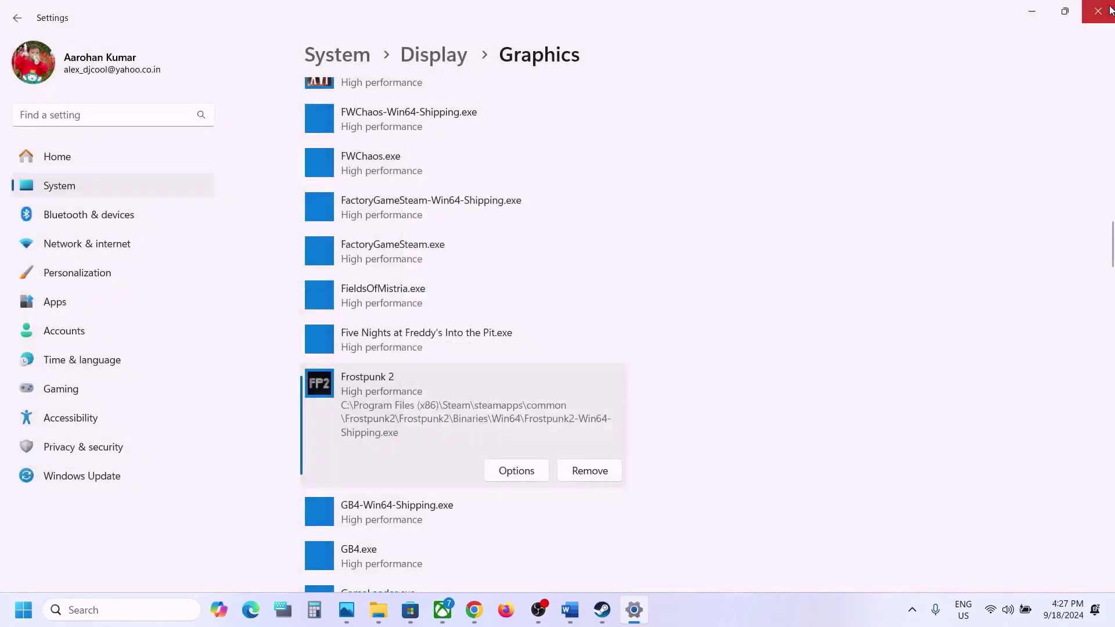
left_click(1097, 11)
Read Step 6 in the Word notes, then right-click Frostpunk 2 in Steam's Library
scroll(532, 384, "down", 3)
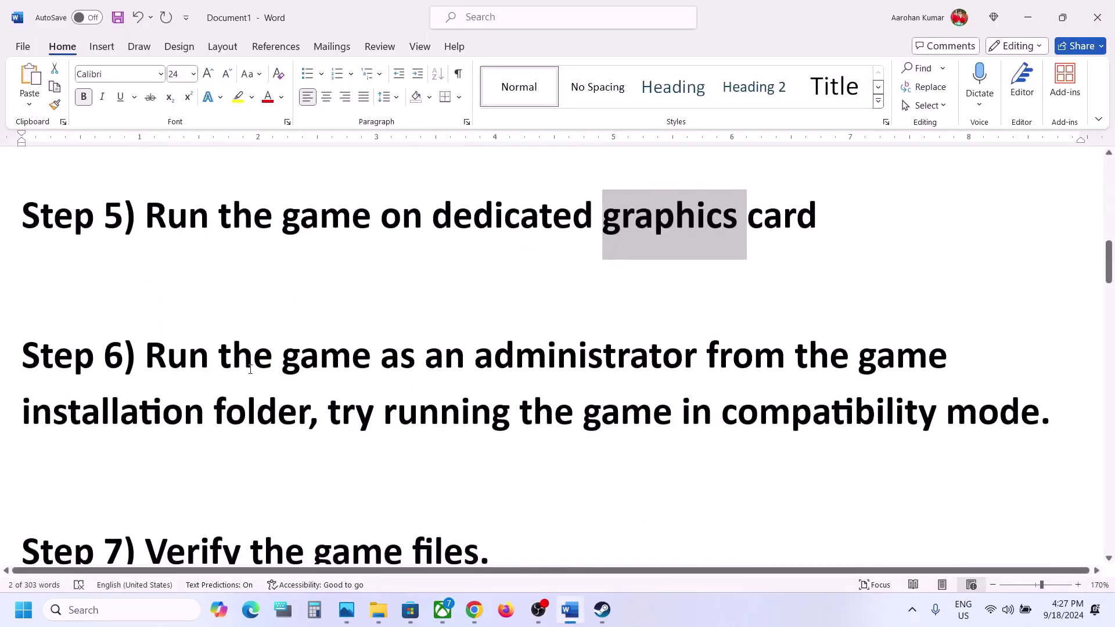
left_click_drag(182, 357, 308, 427)
left_click(602, 610)
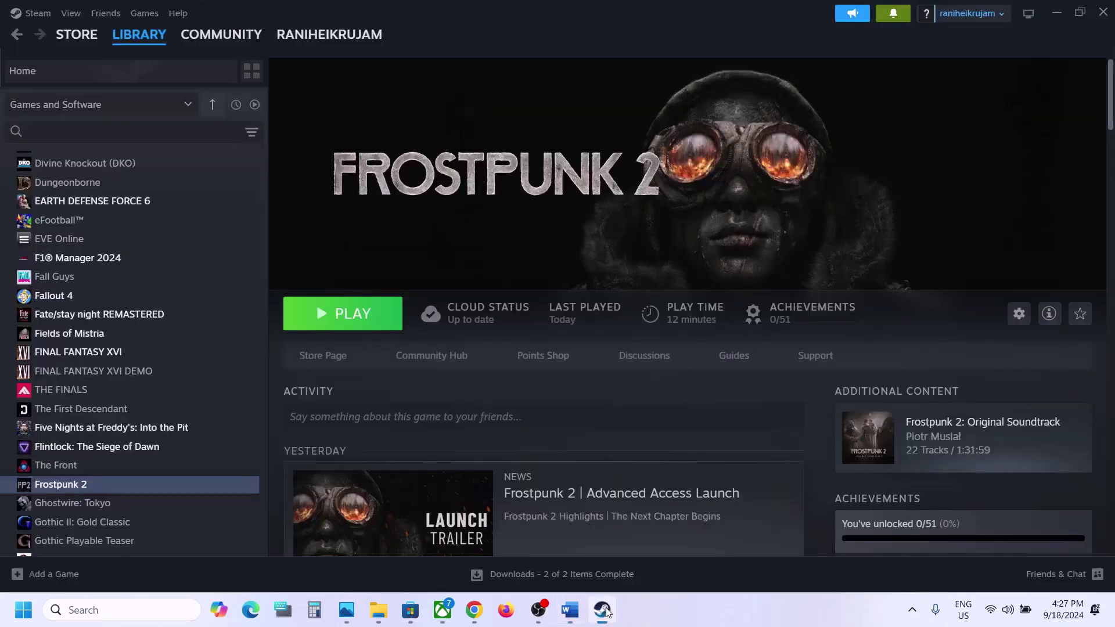
right_click(155, 486)
Browse Frostpunk 2's local files and enable Run this program as an administrator for Frostpunk2.exe
mouse_move(212, 447)
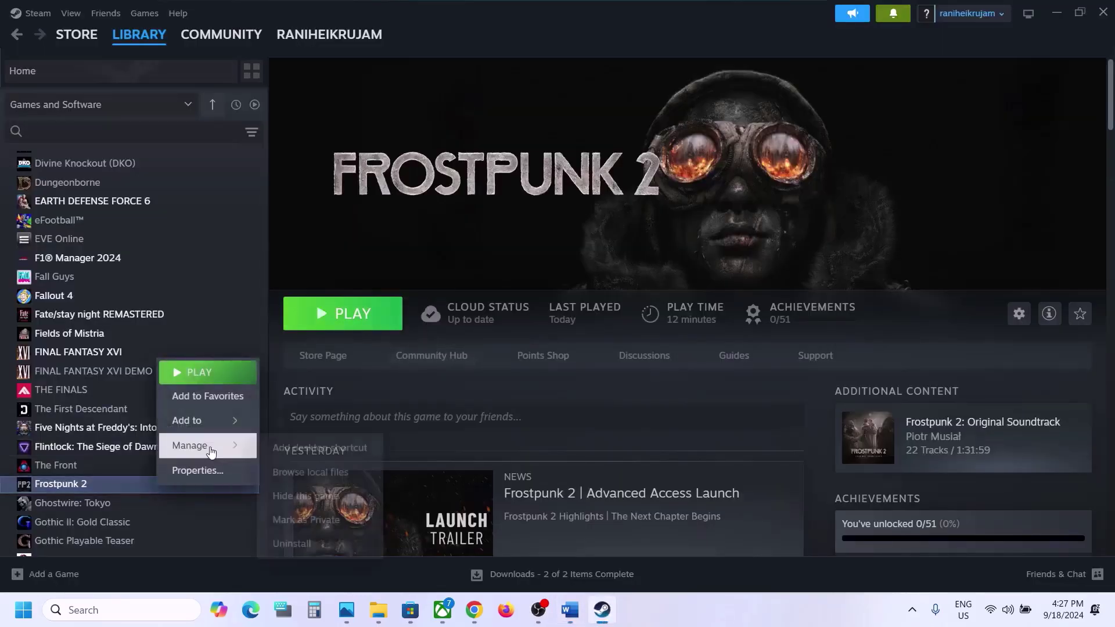
left_click(347, 474)
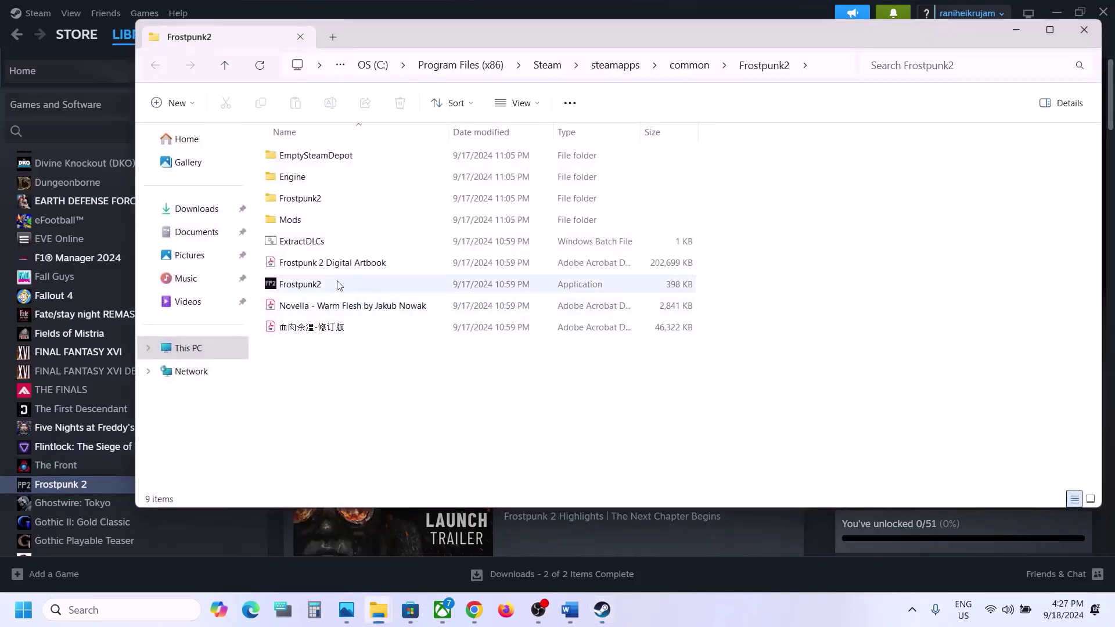
left_click(303, 287)
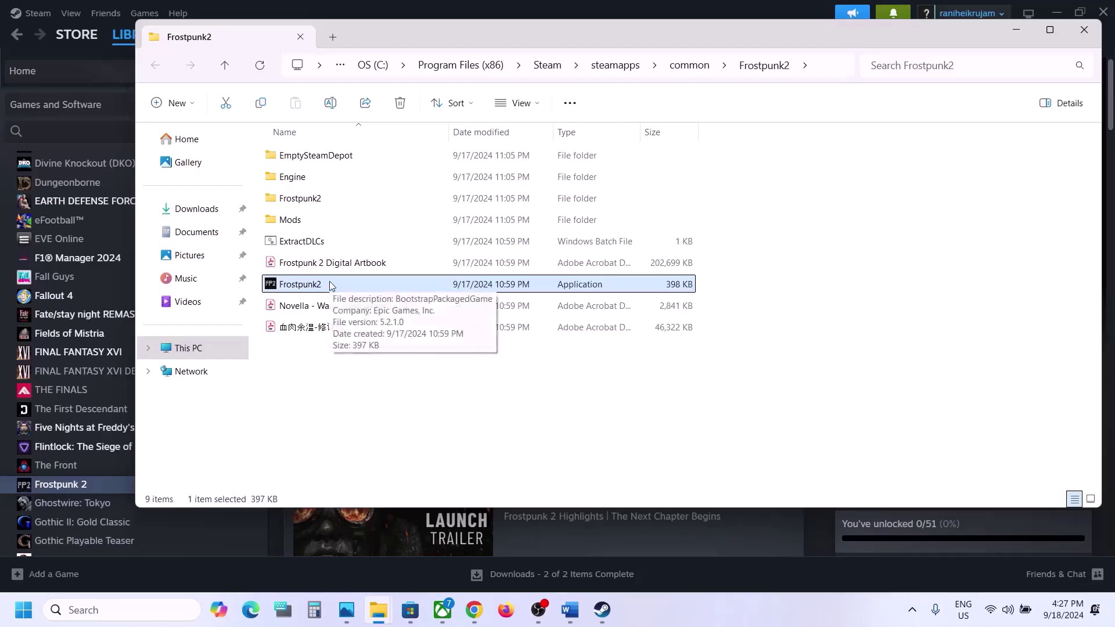
right_click(329, 284)
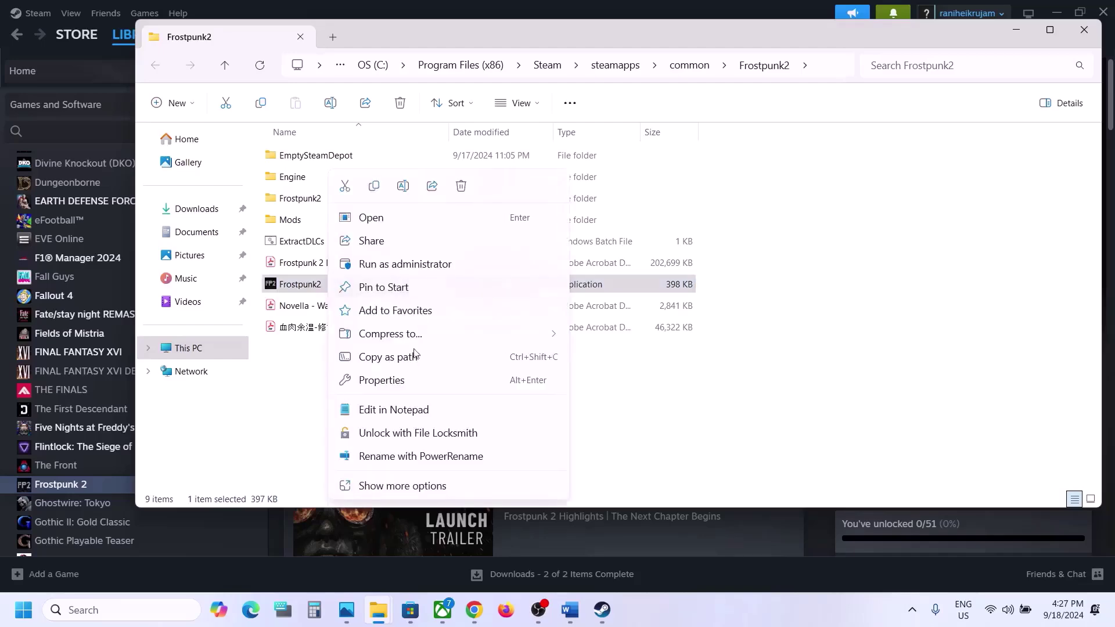
left_click(399, 380)
left_click(465, 229)
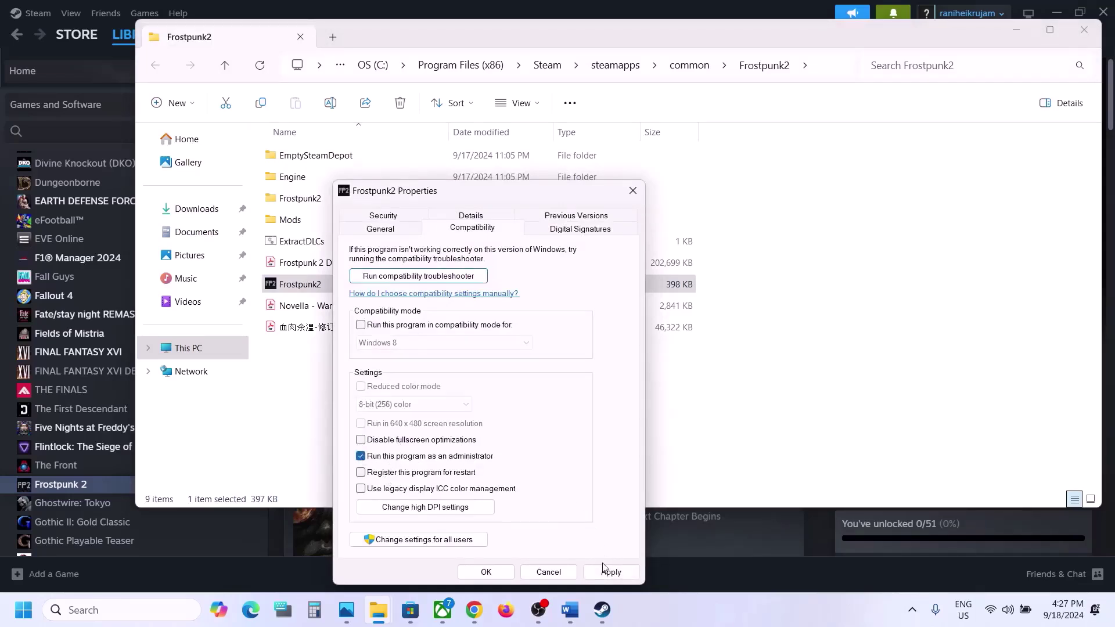
left_click(608, 572)
left_click(486, 572)
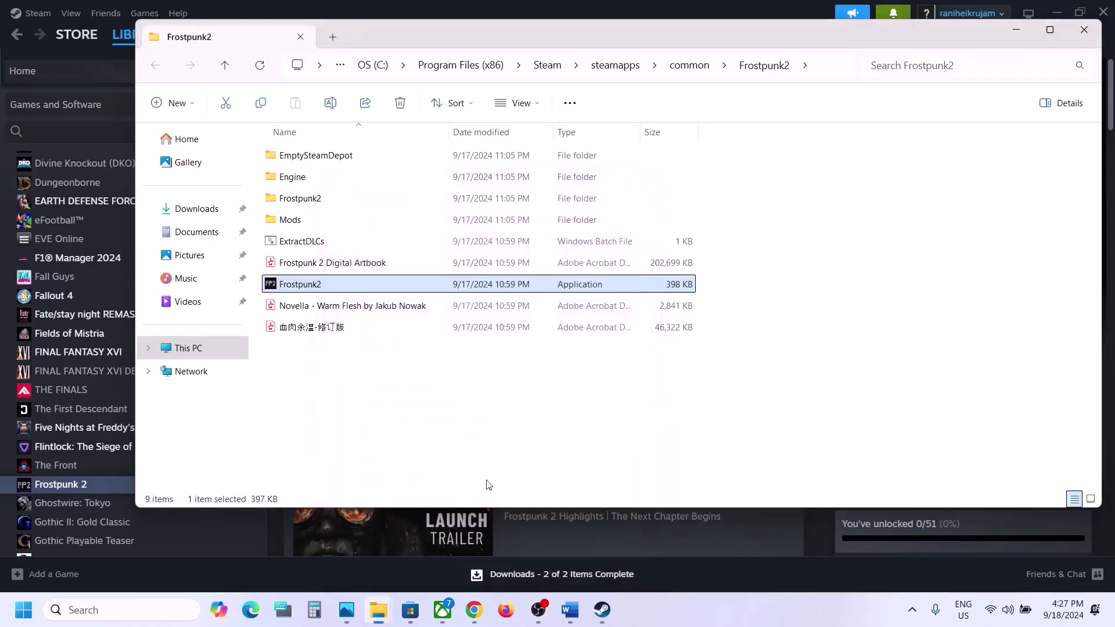
Turn on compatibility mode in Frostpunk2.exe's Compatibility properties and close the dialog
right_click(341, 290)
left_click(413, 381)
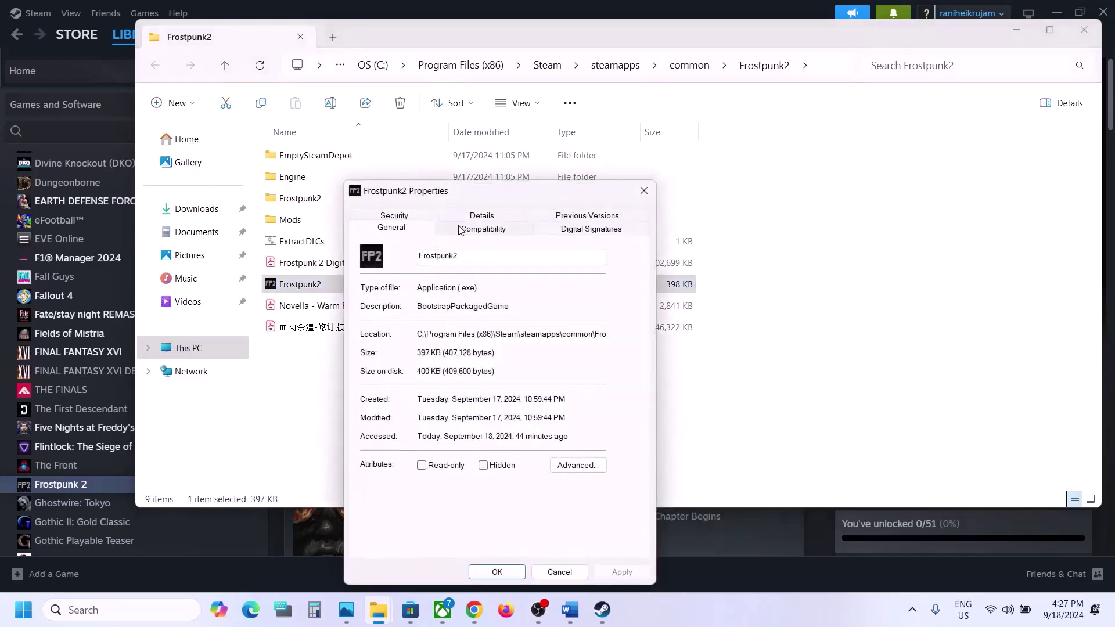
left_click(460, 230)
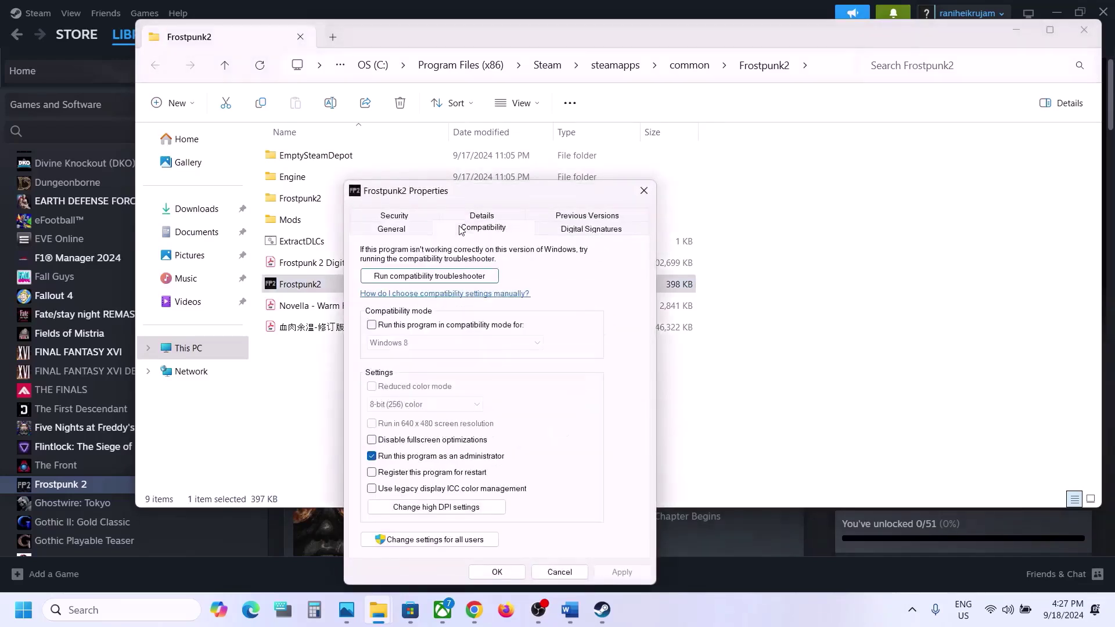
left_click(372, 325)
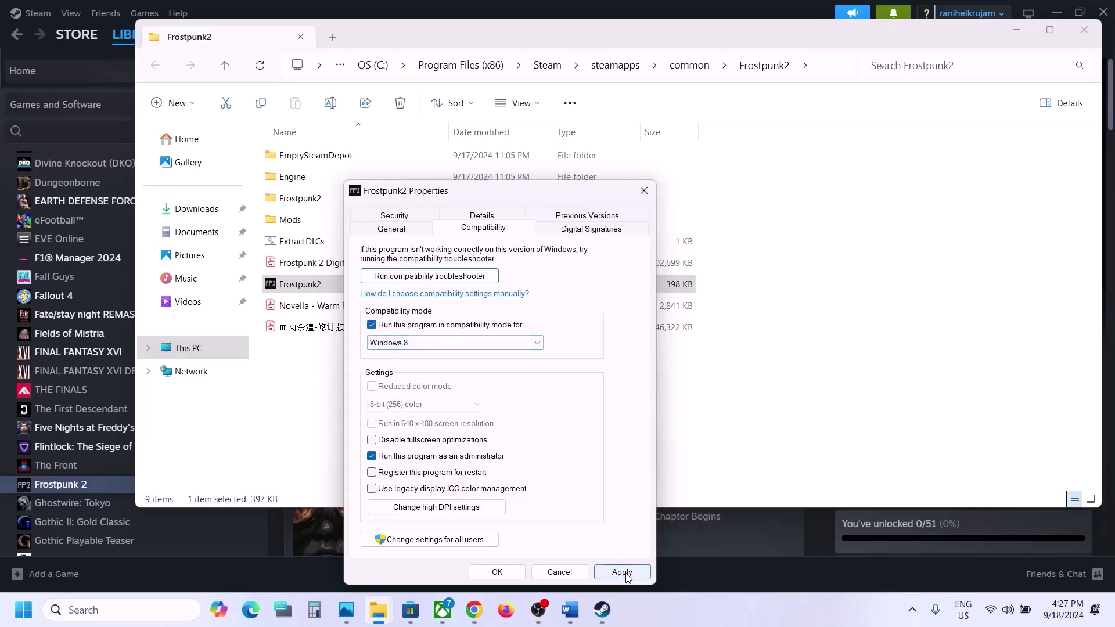
left_click(488, 575)
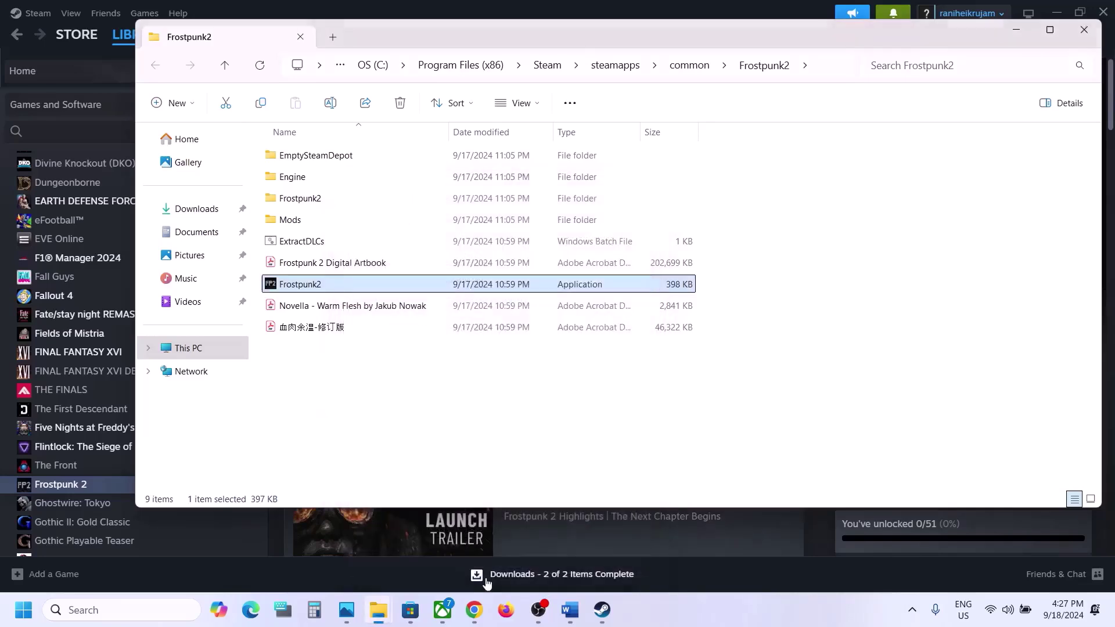
Set Frostpunk2.exe's compatibility mode to Windows 7 and disable fullscreen optimizations, then apply
right_click(334, 289)
left_click(399, 381)
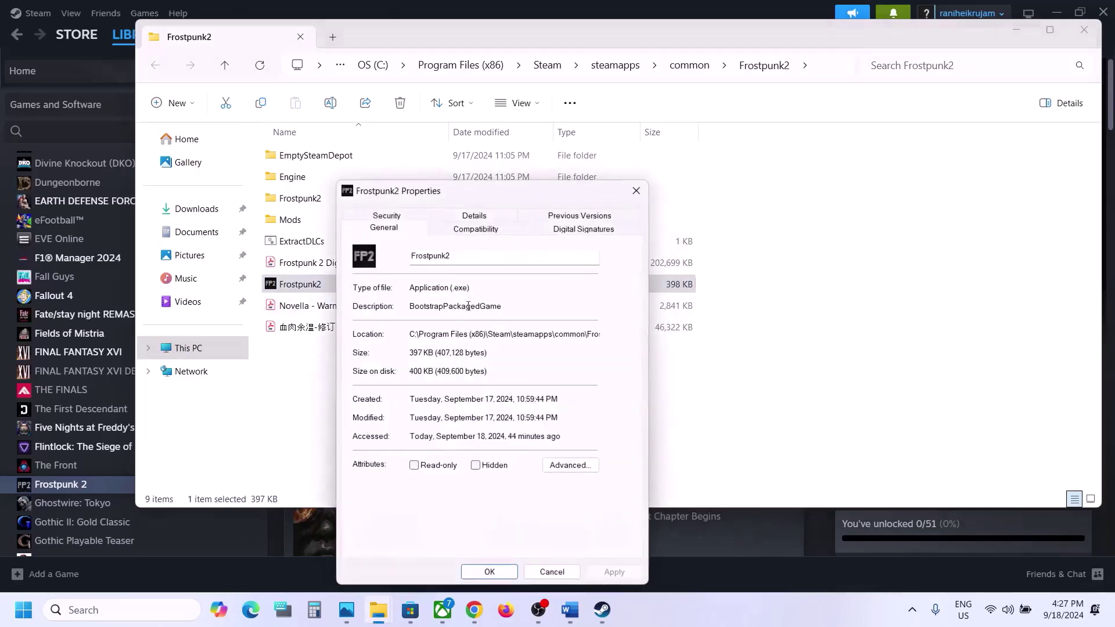
left_click(450, 232)
left_click(393, 344)
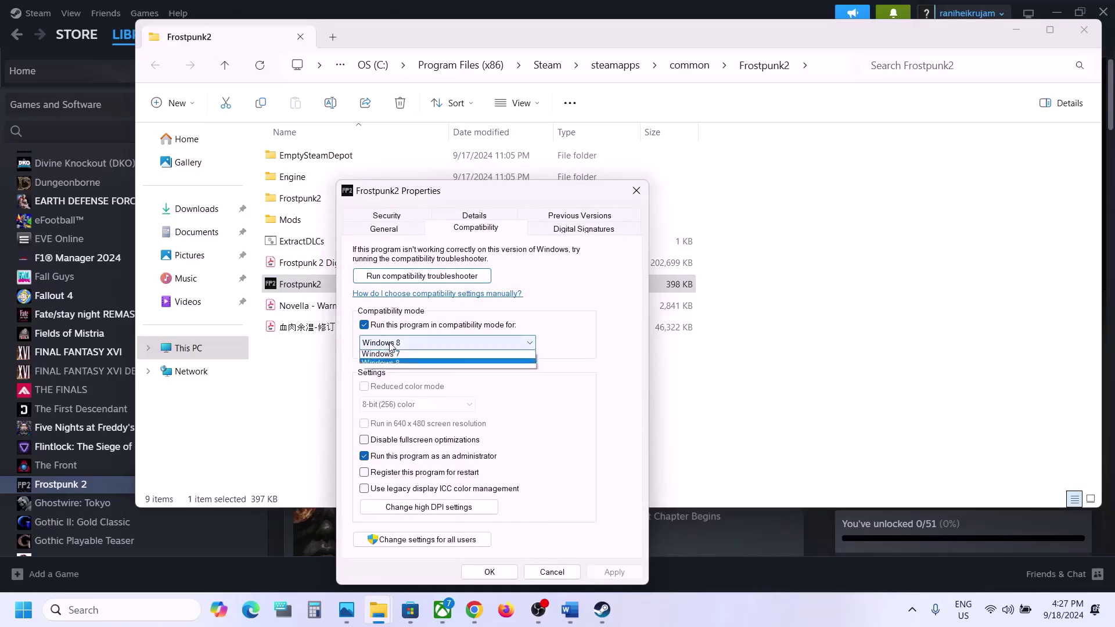
left_click(407, 382)
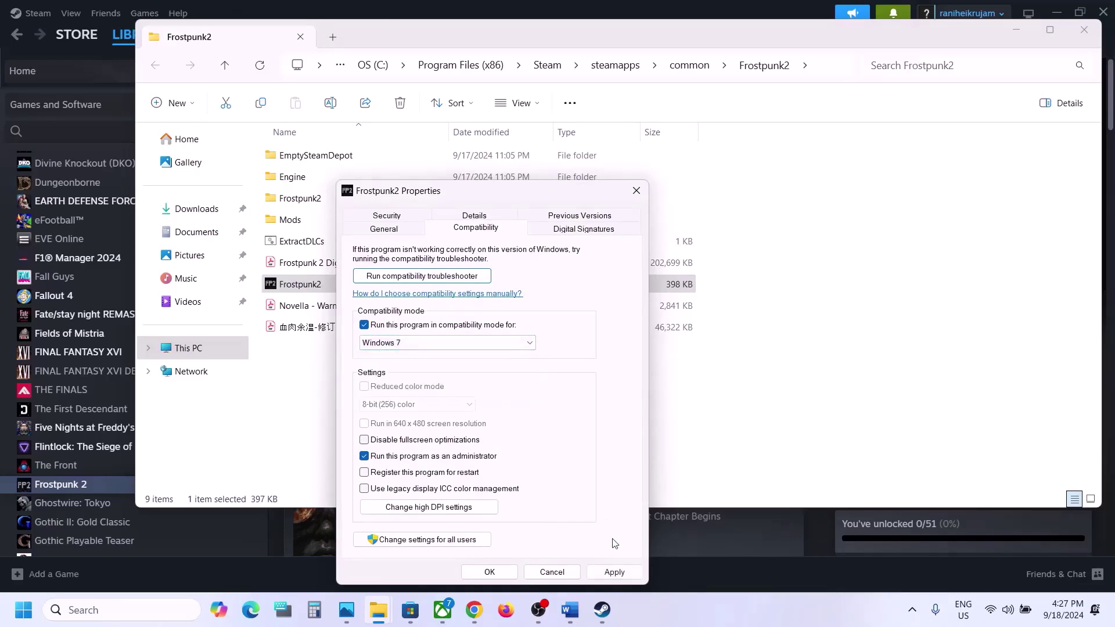
left_click(613, 572)
left_click(607, 571)
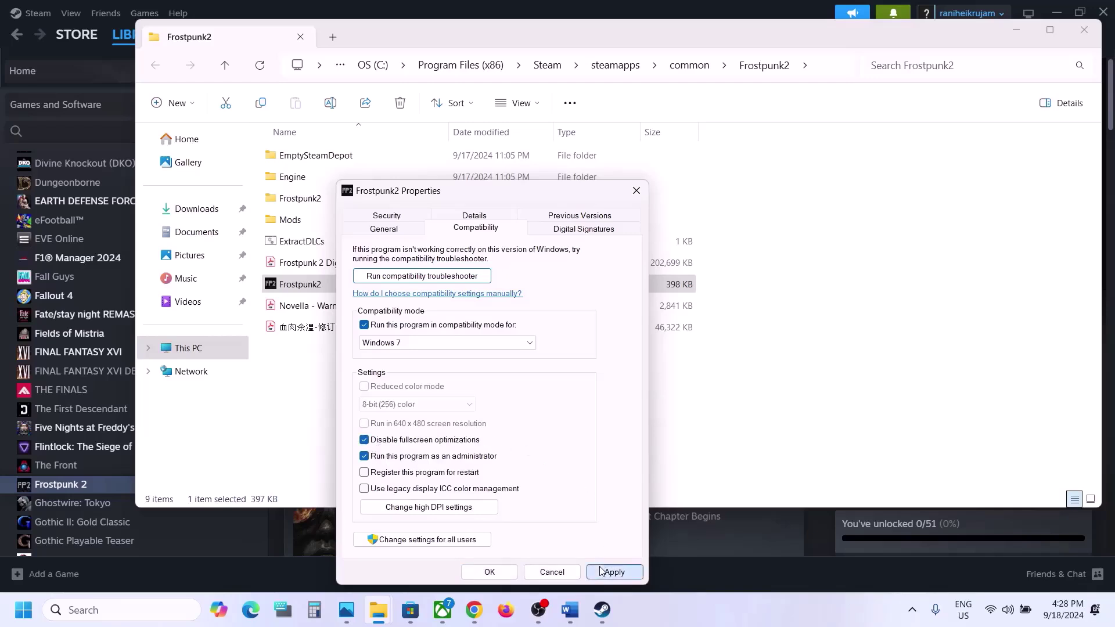
left_click(490, 572)
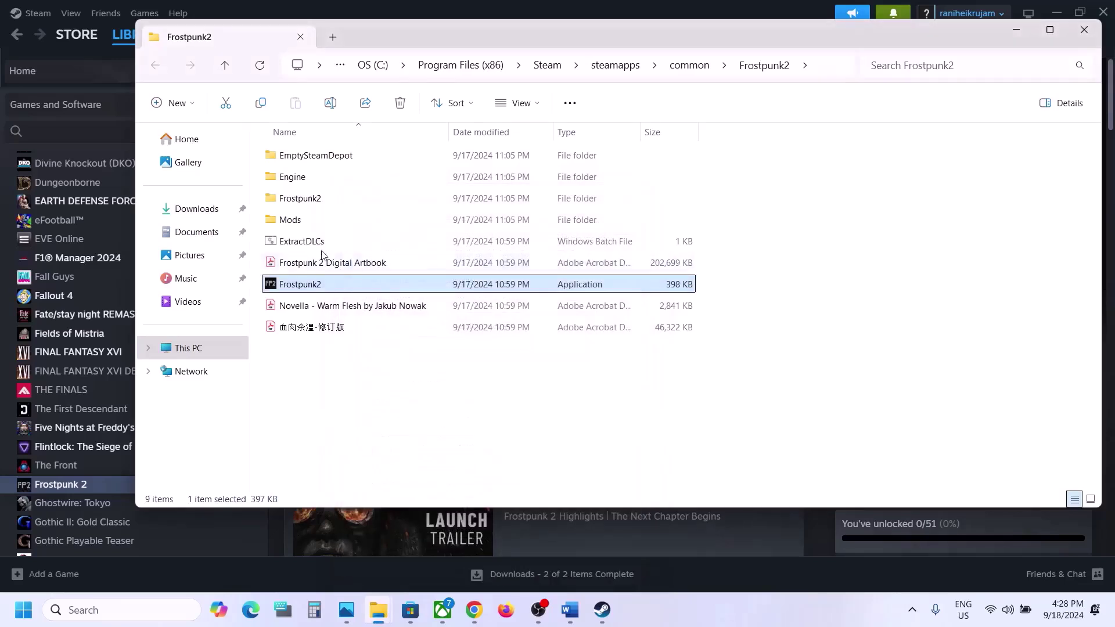